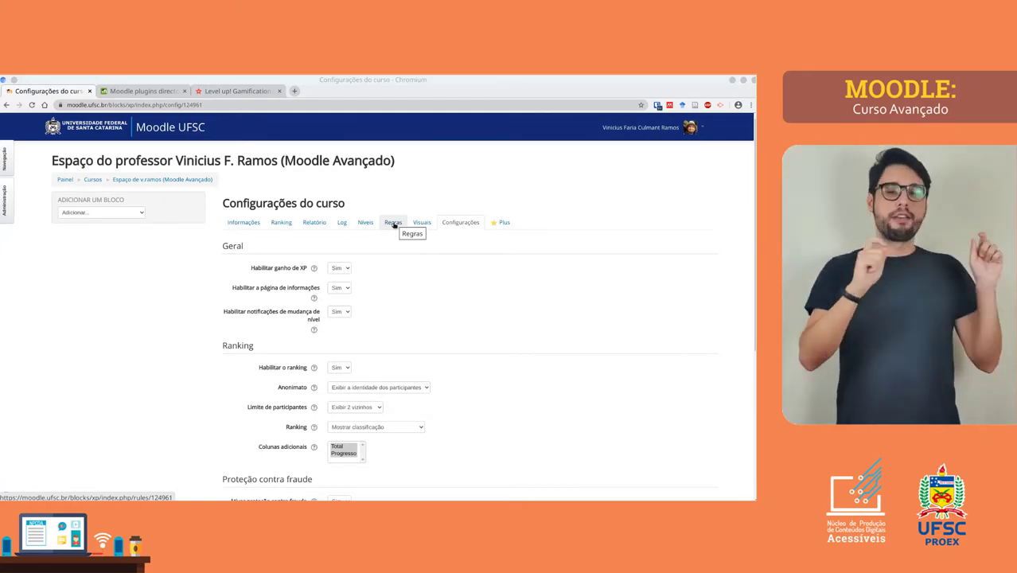
# - Open the course rules page and examine the event rules, their experience points and the create-event condition "c"
pyautogui.click(394, 224)
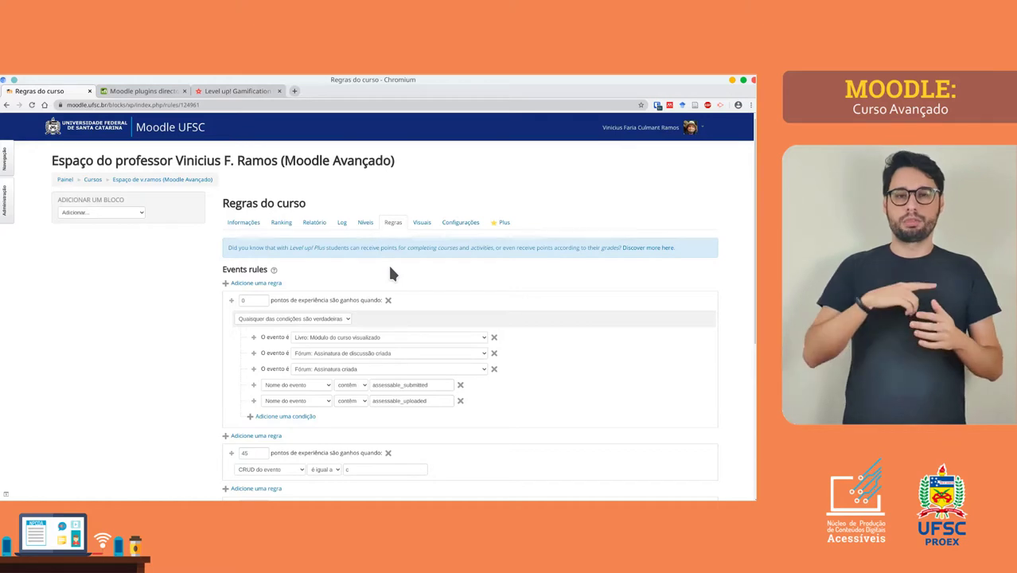
pyautogui.scroll(-1, 389, 273)
pyautogui.scroll(-5, 221, 295)
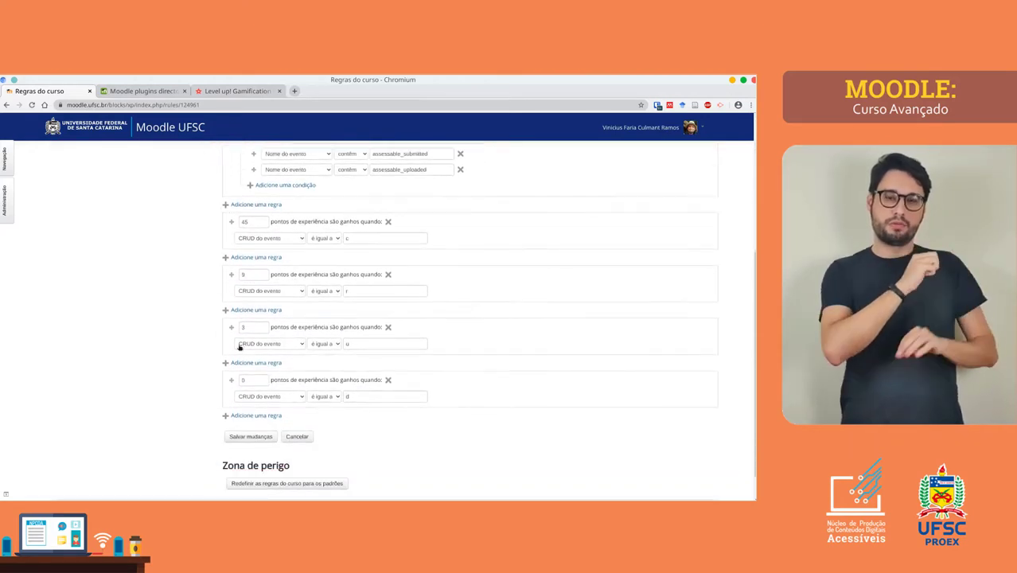
pyautogui.scroll(2, 327, 297)
pyautogui.scroll(1, 327, 298)
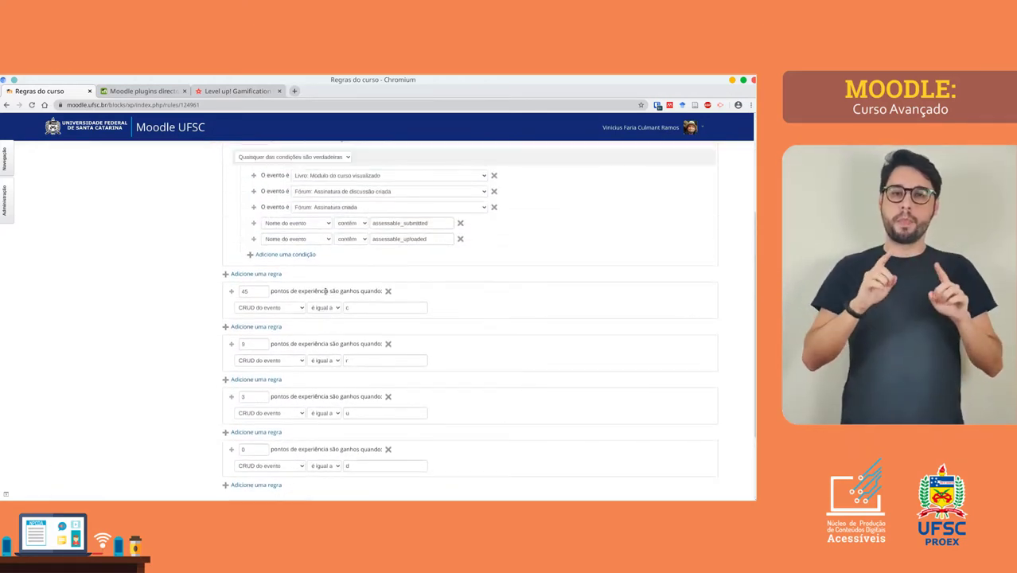
pyautogui.scroll(4, 326, 292)
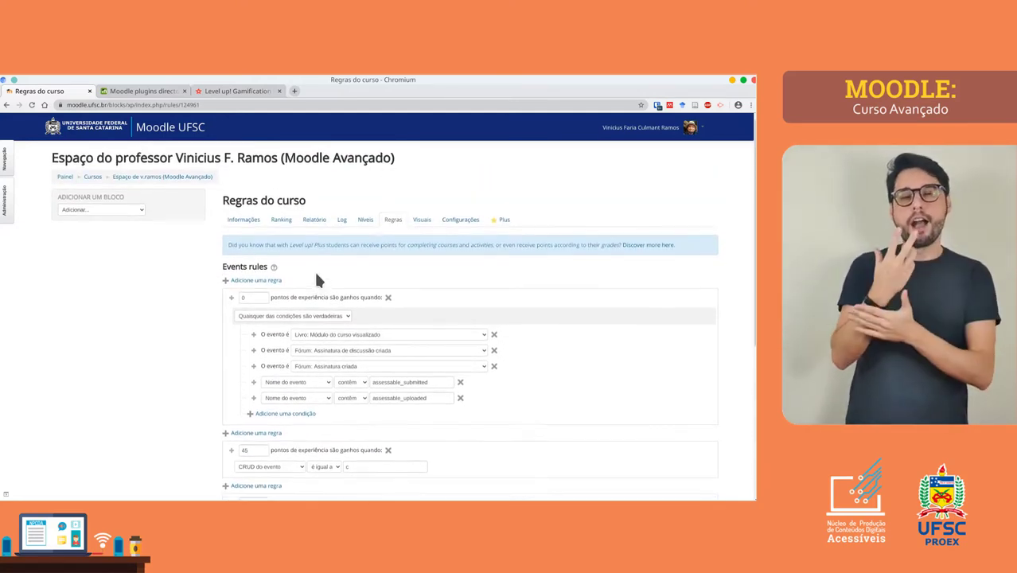
pyautogui.scroll(-6, 316, 279)
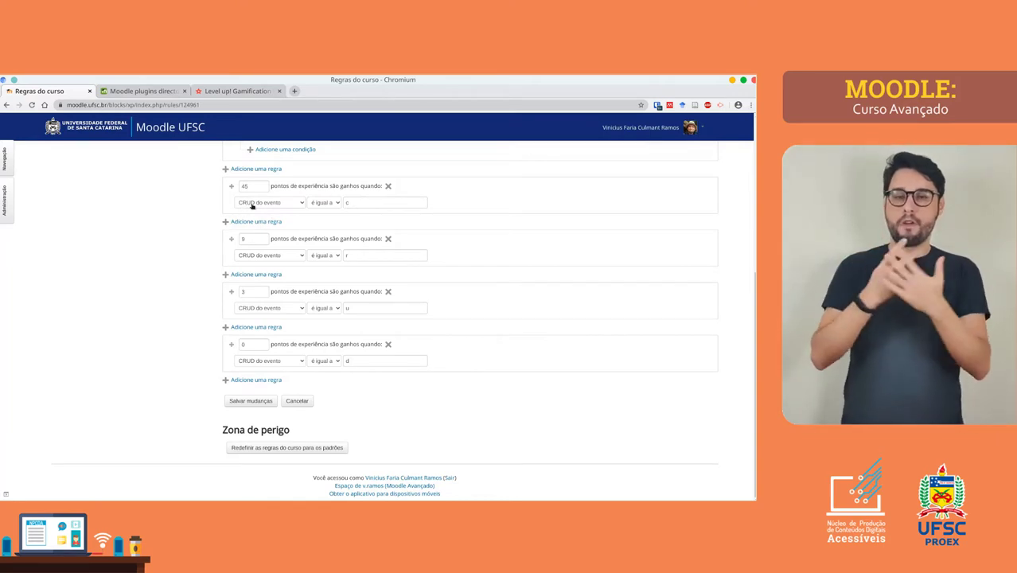
pyautogui.doubleClick(366, 205)
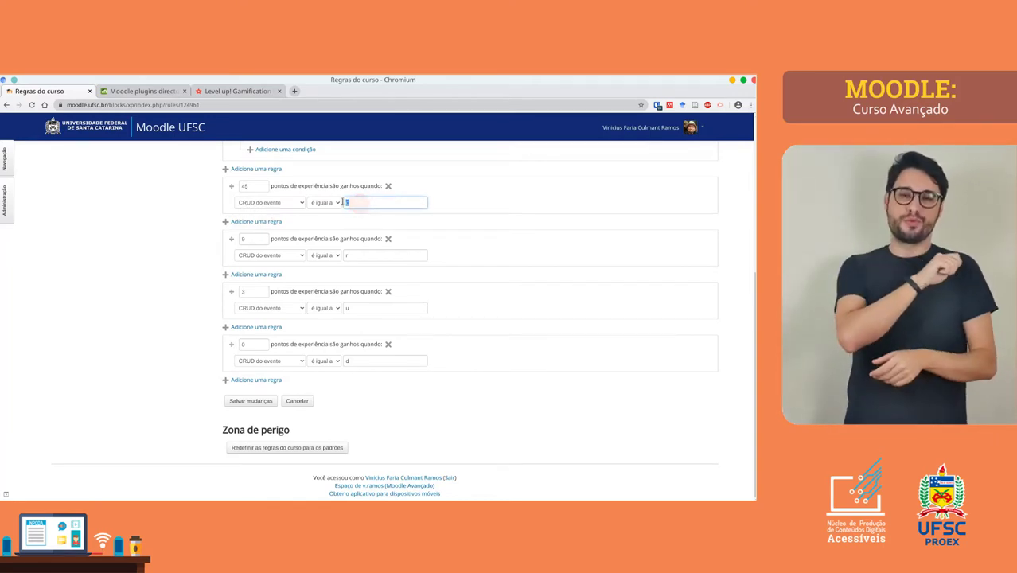
pyautogui.click(351, 205)
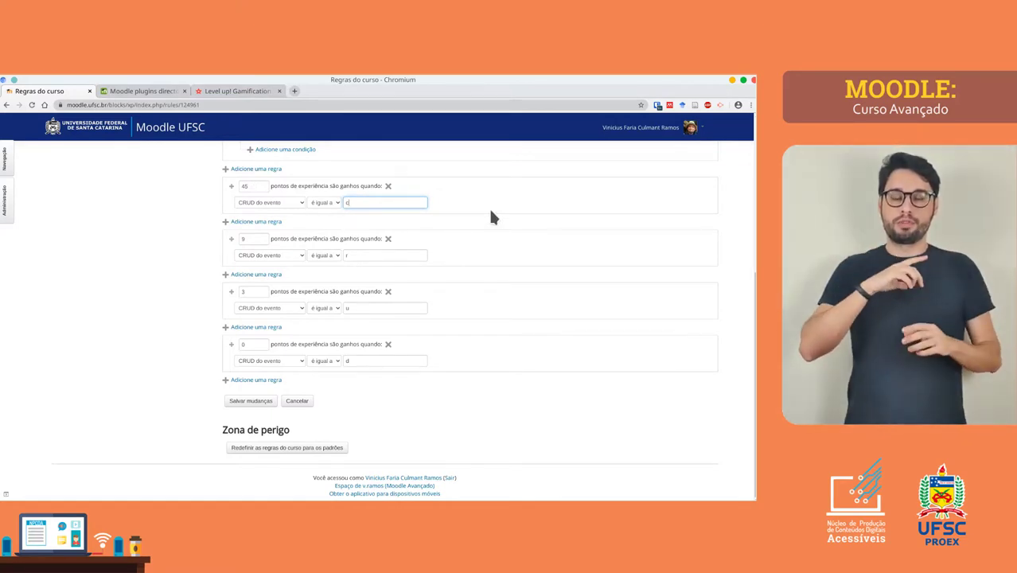
# - Browse the event options available for the first condition of the first rule, leaving the selection as it is
pyautogui.scroll(5, 440, 218)
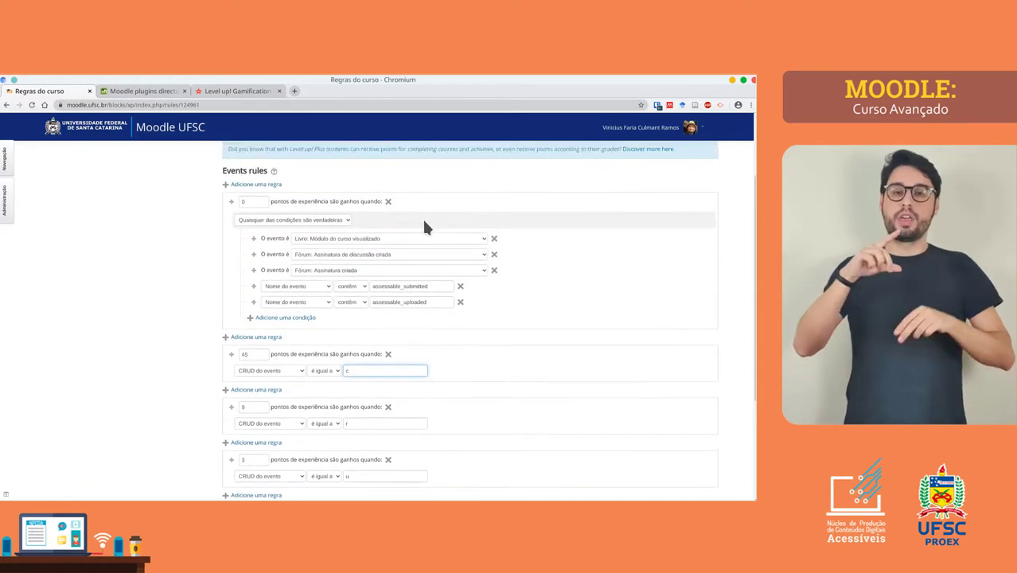
pyautogui.click(345, 239)
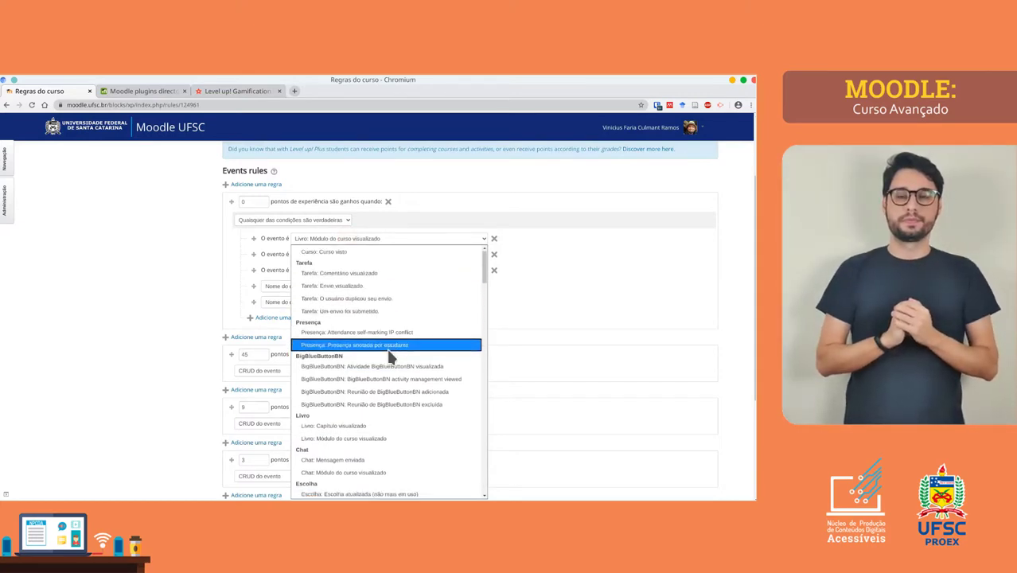
pyautogui.scroll(-5, 386, 349)
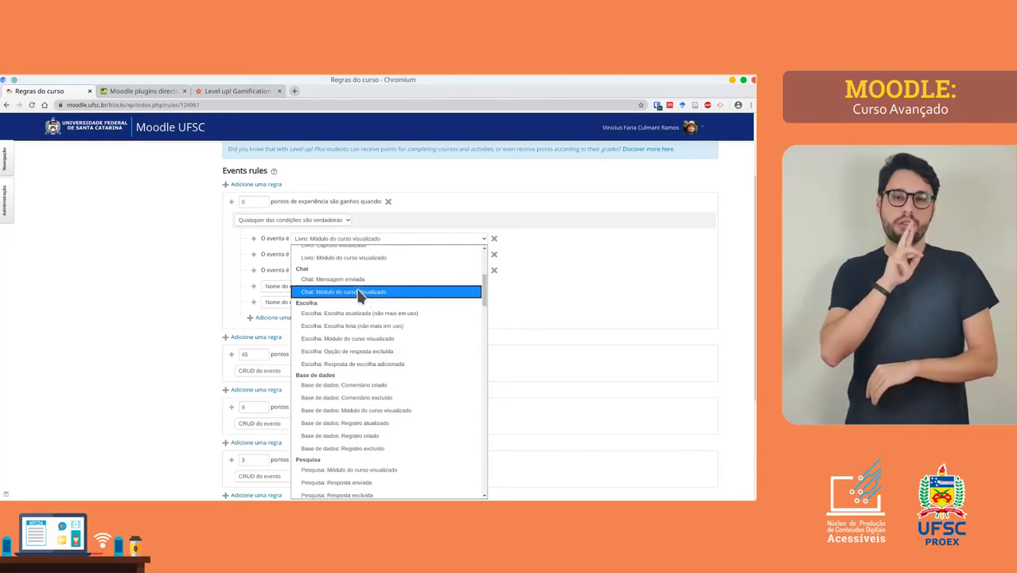
pyautogui.scroll(-2, 366, 326)
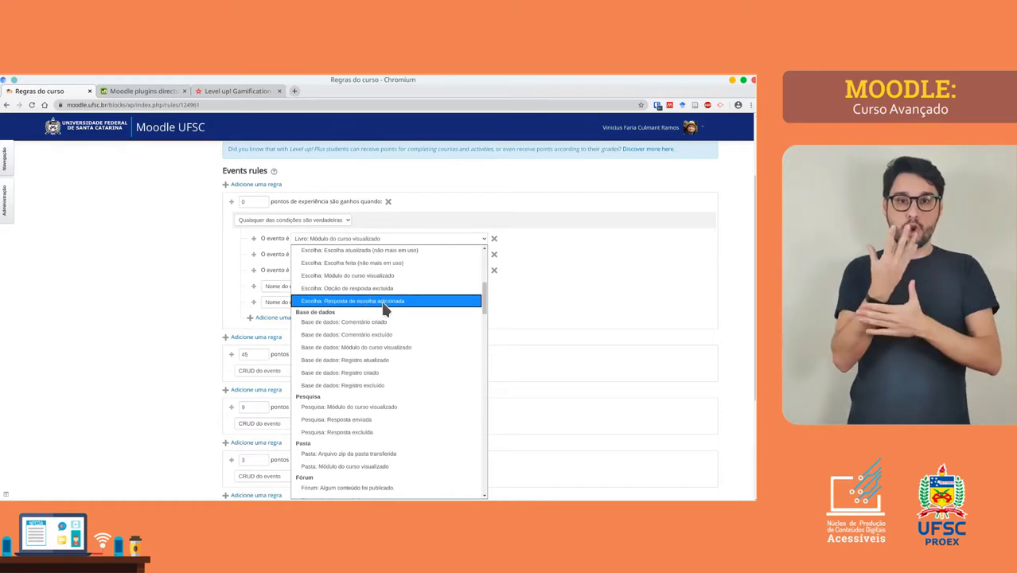
pyautogui.scroll(-1, 380, 318)
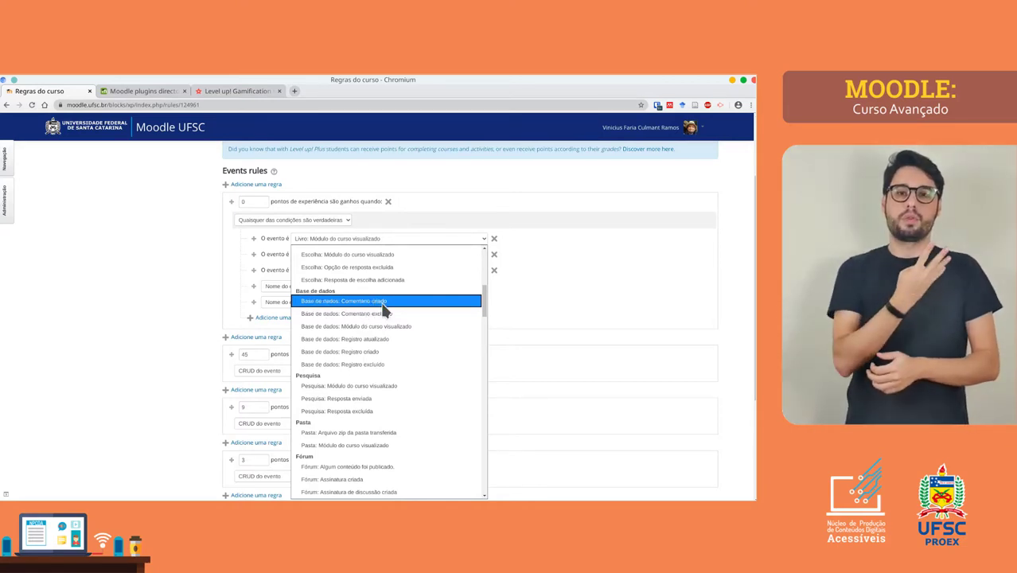
pyautogui.click(222, 356)
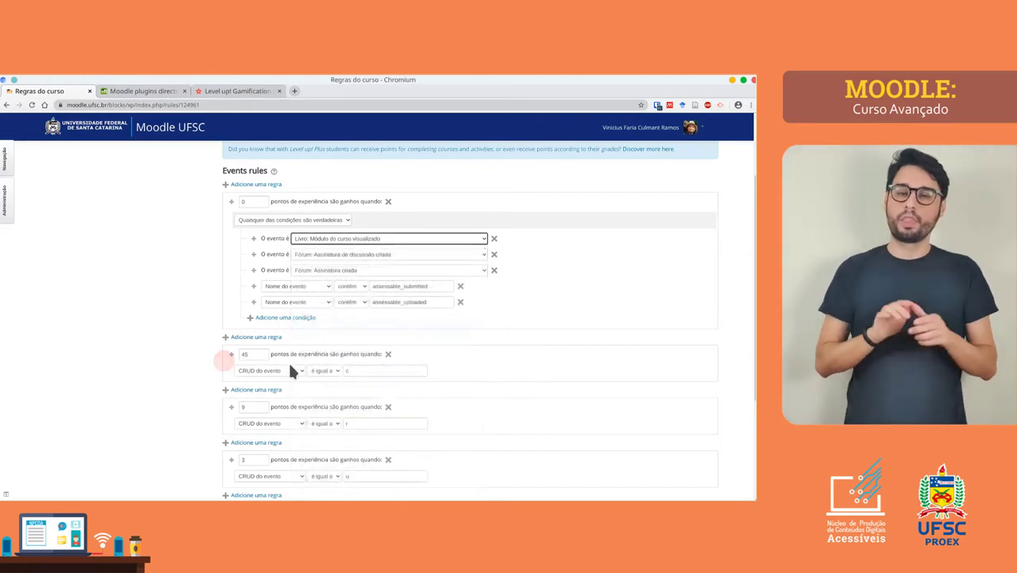
# - Review the CRUD event rules for c, r, u and d and compare them with the first rule's conditions
pyautogui.scroll(-2, 343, 385)
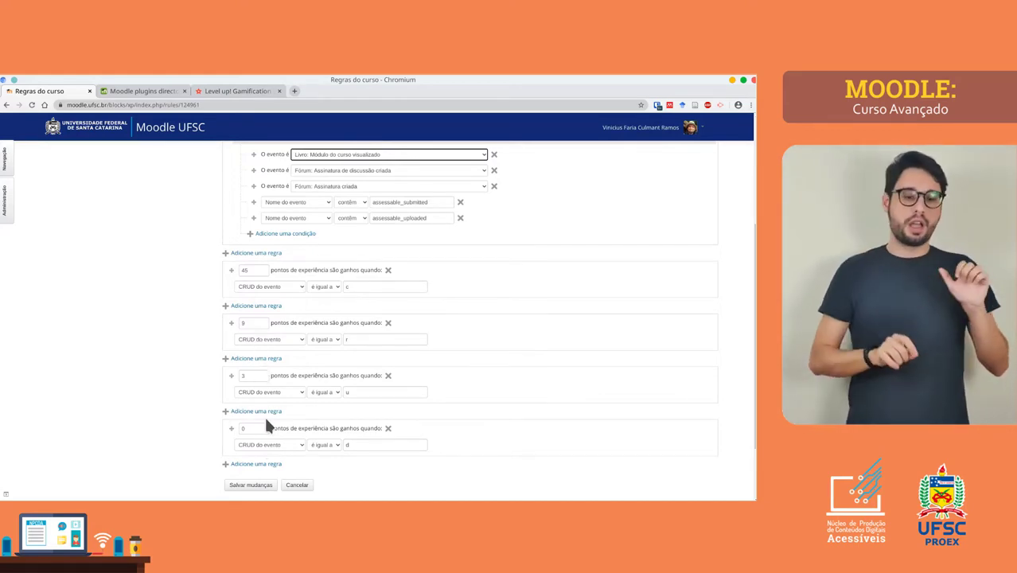
pyautogui.click(354, 340)
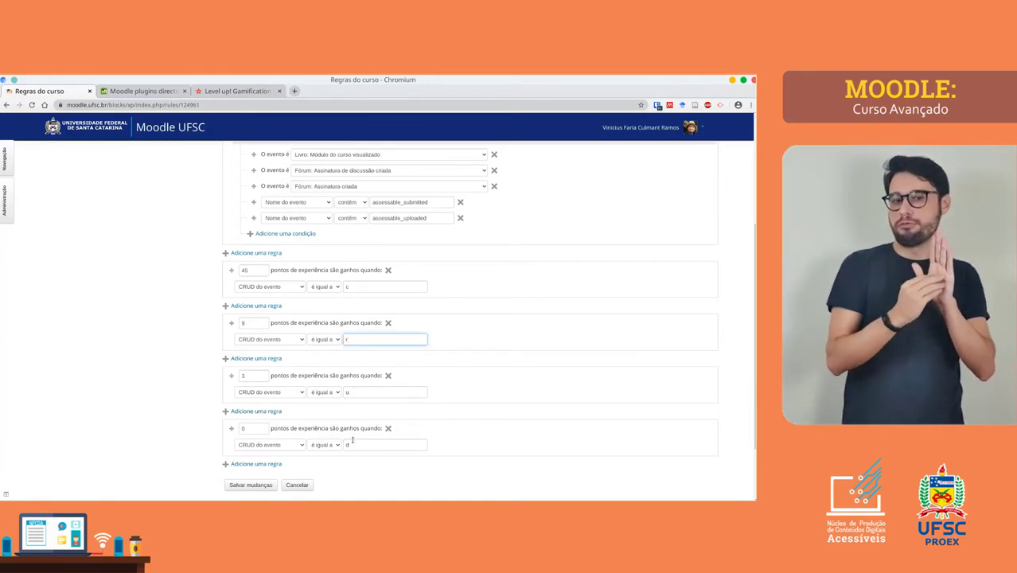
pyautogui.scroll(4, 333, 404)
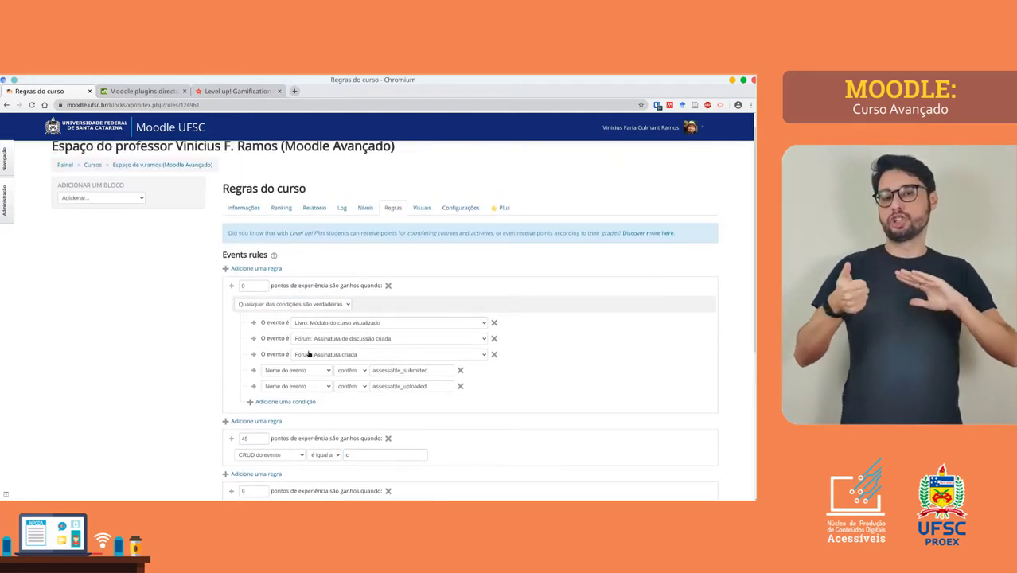
pyautogui.scroll(-5, 308, 354)
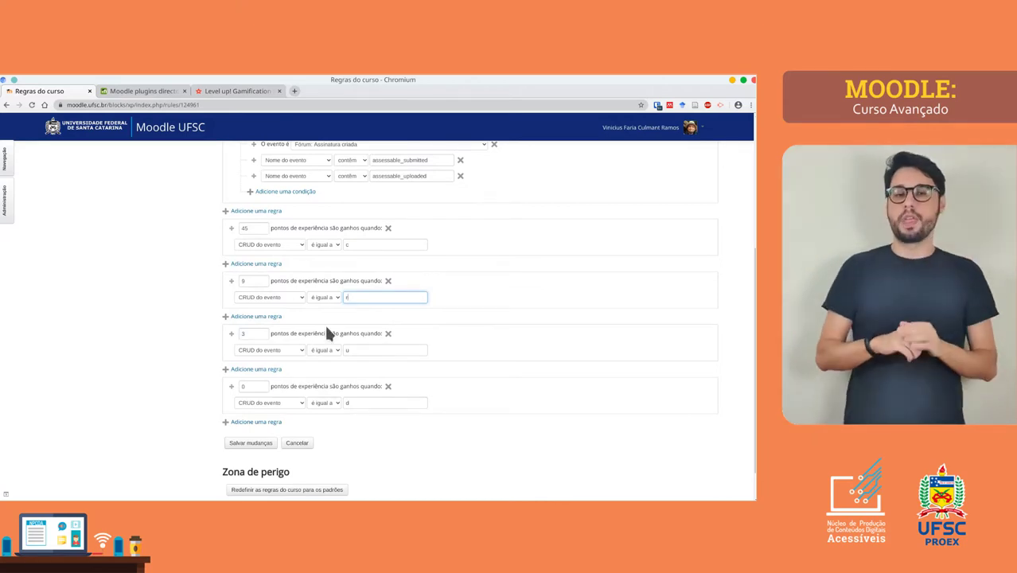
pyautogui.scroll(1, 335, 215)
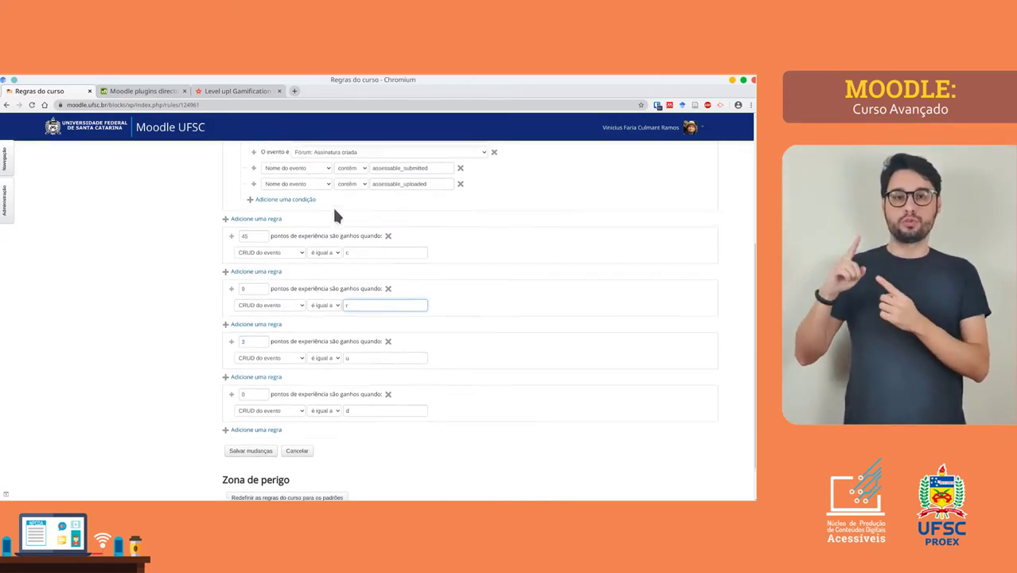
# - Set the first rule's experience points to 10
pyautogui.scroll(4, 335, 215)
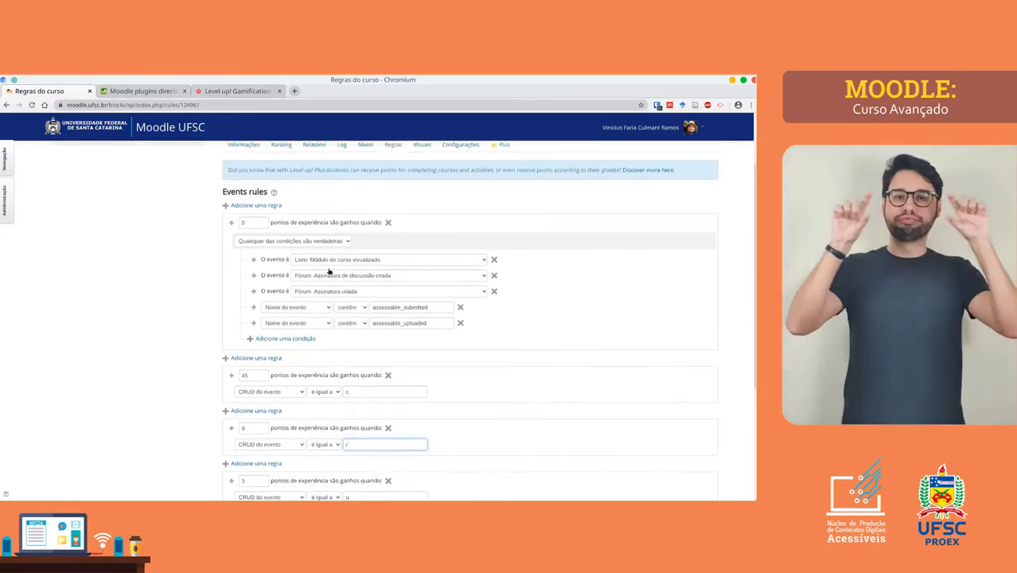
pyautogui.click(253, 222)
pyautogui.press('BackSpace')
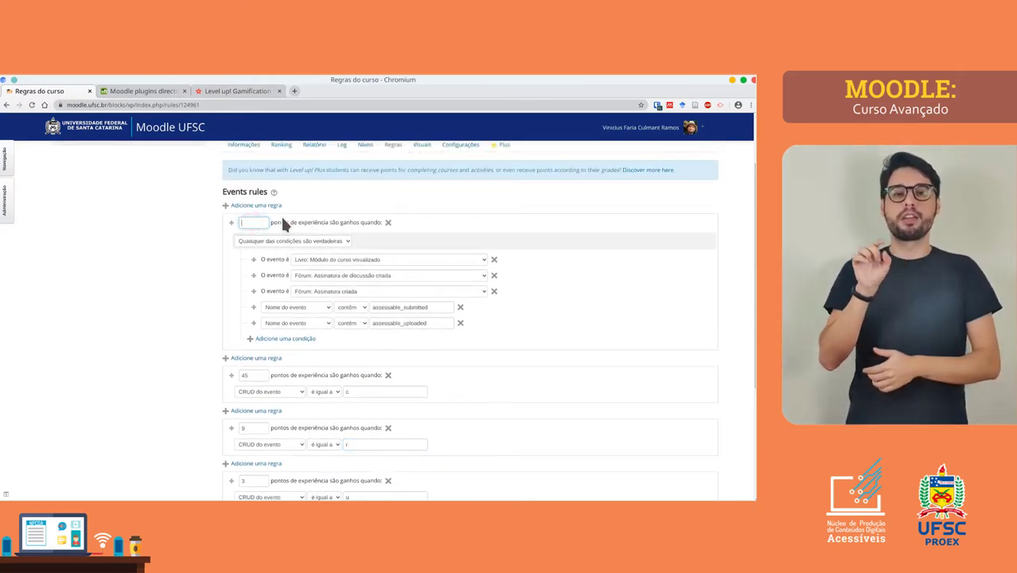
pyautogui.write('10')
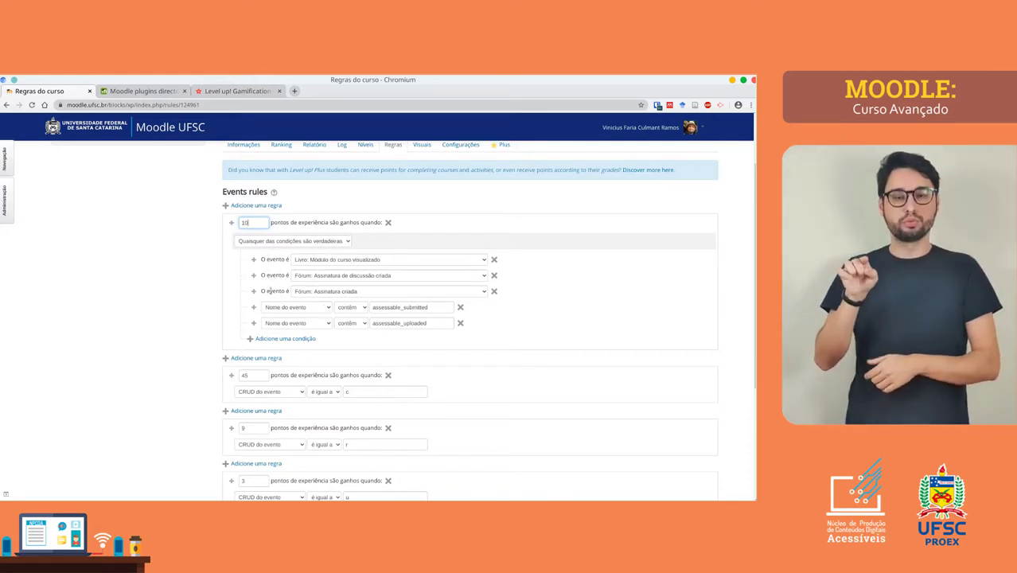
pyautogui.doubleClick(247, 222)
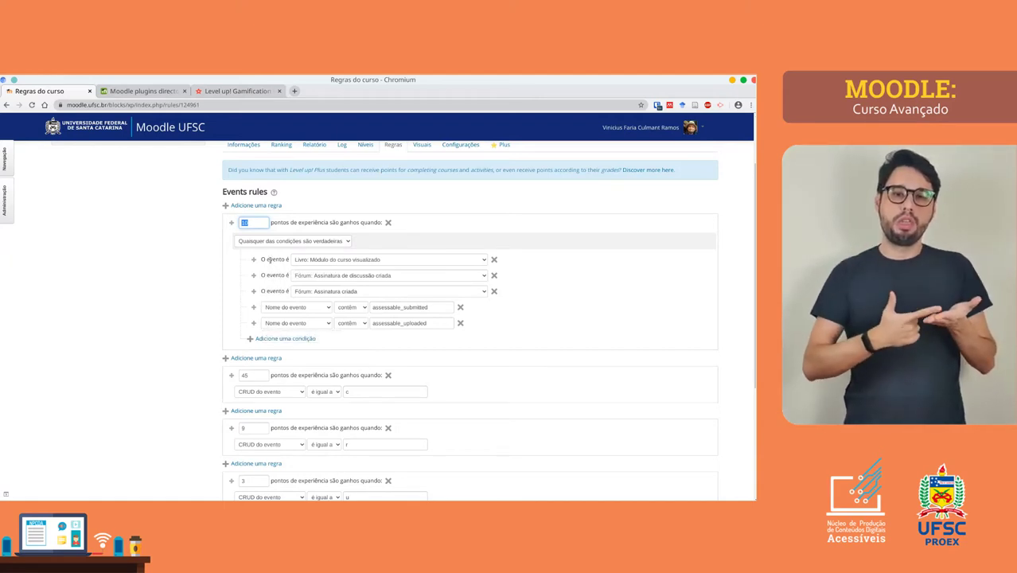
# - Select "Livro: Módulo do curso visualizado" as the event in the first rule's first condition
pyautogui.moveTo(260, 259); pyautogui.dragTo(287, 261)
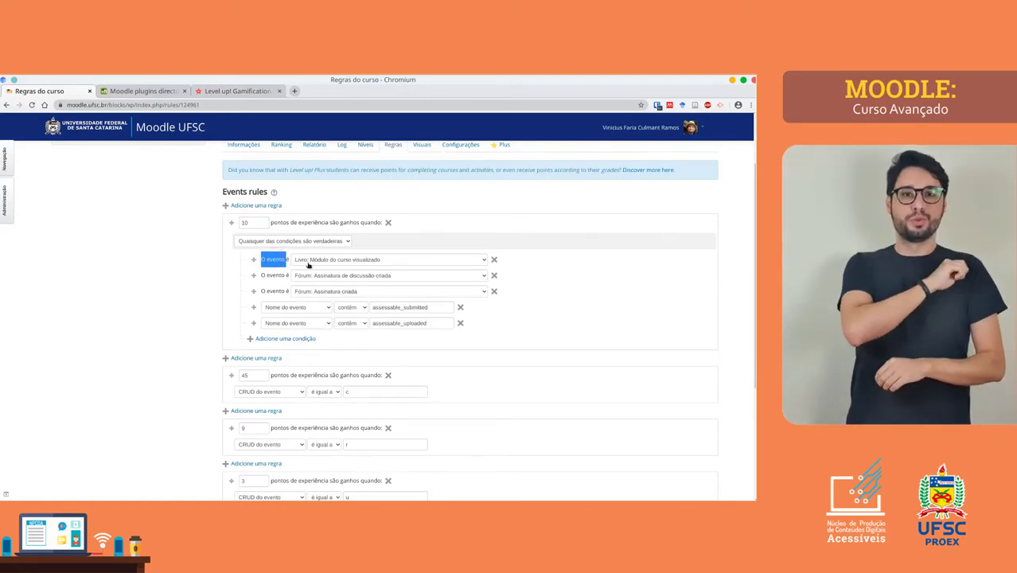
pyautogui.click(307, 260)
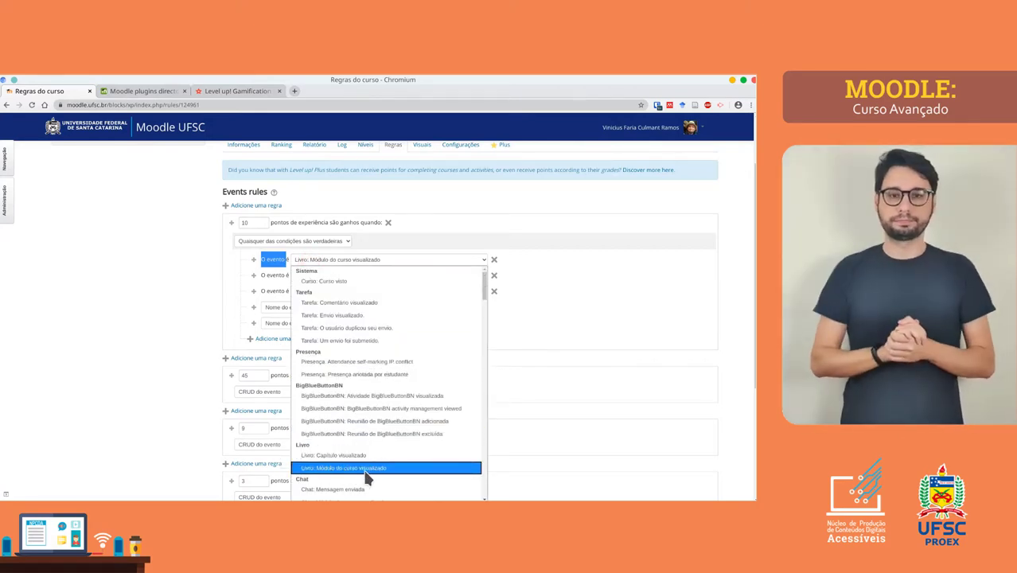
pyautogui.click(327, 470)
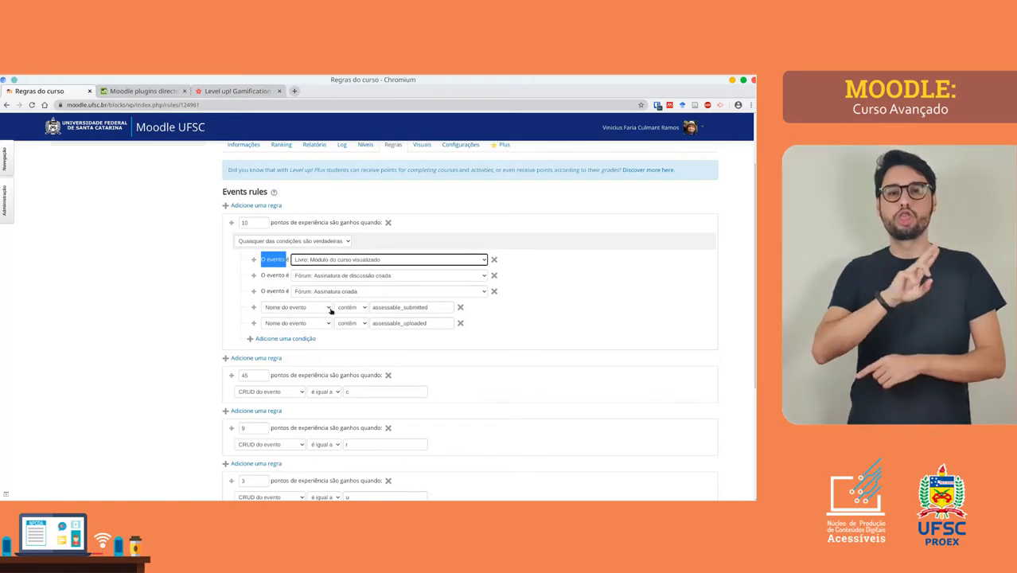
# - Replace the "assessable_submitted" text in the first rule's "Nome do evento contém" condition with "visualizado"
pyautogui.doubleClick(383, 308)
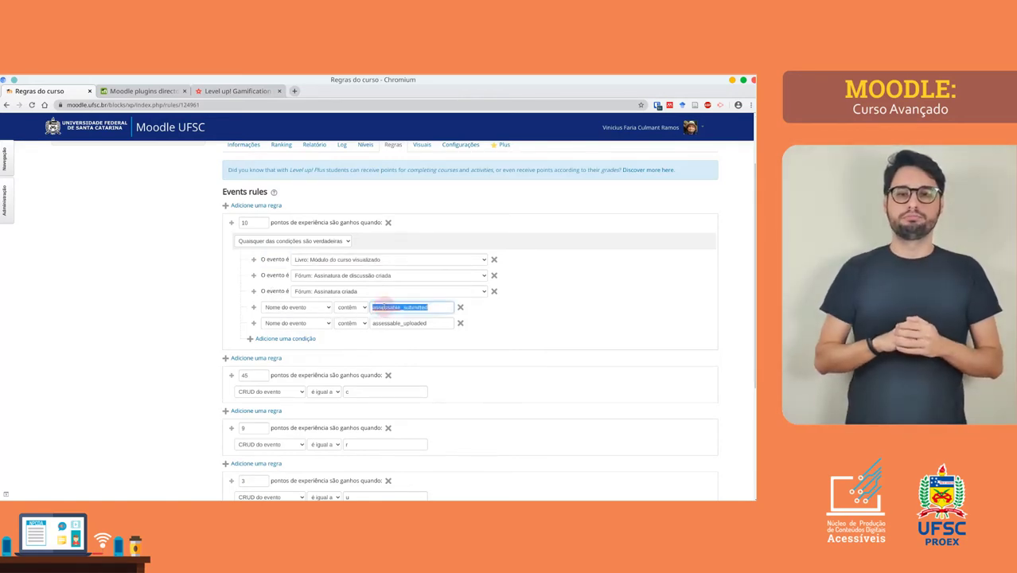
pyautogui.click(385, 307)
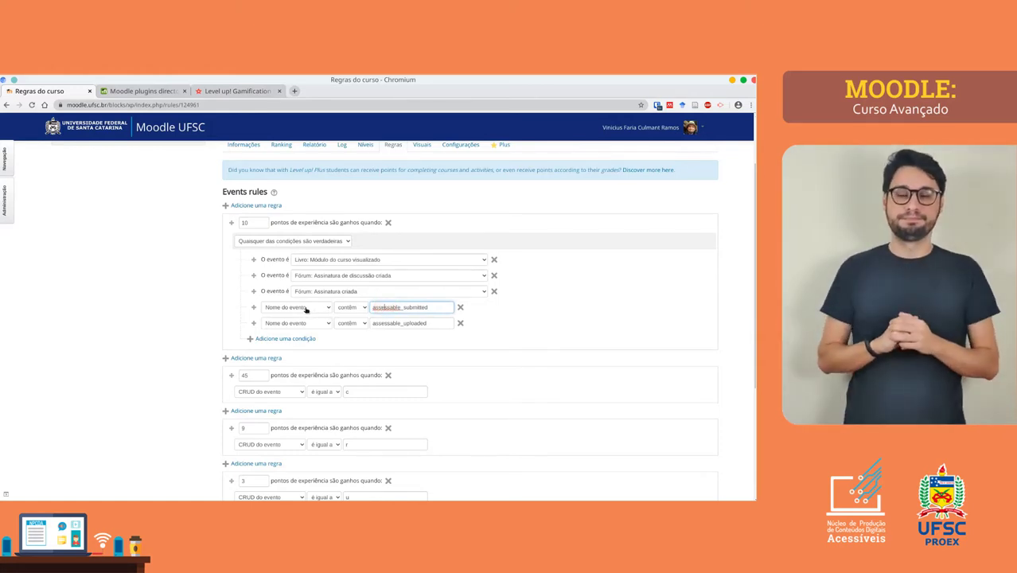
pyautogui.click(306, 309)
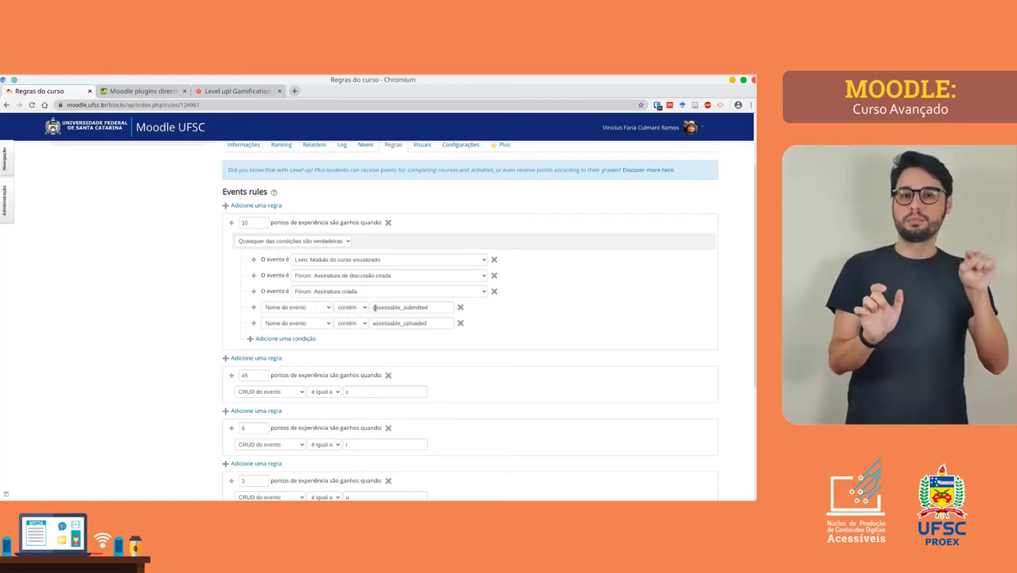
pyautogui.doubleClick(375, 307)
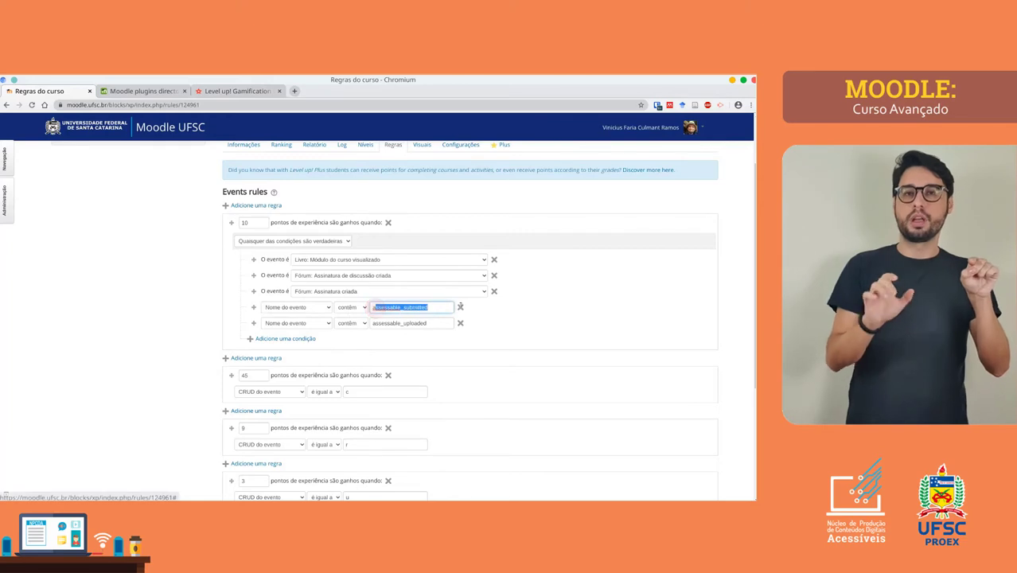
pyautogui.click(372, 307)
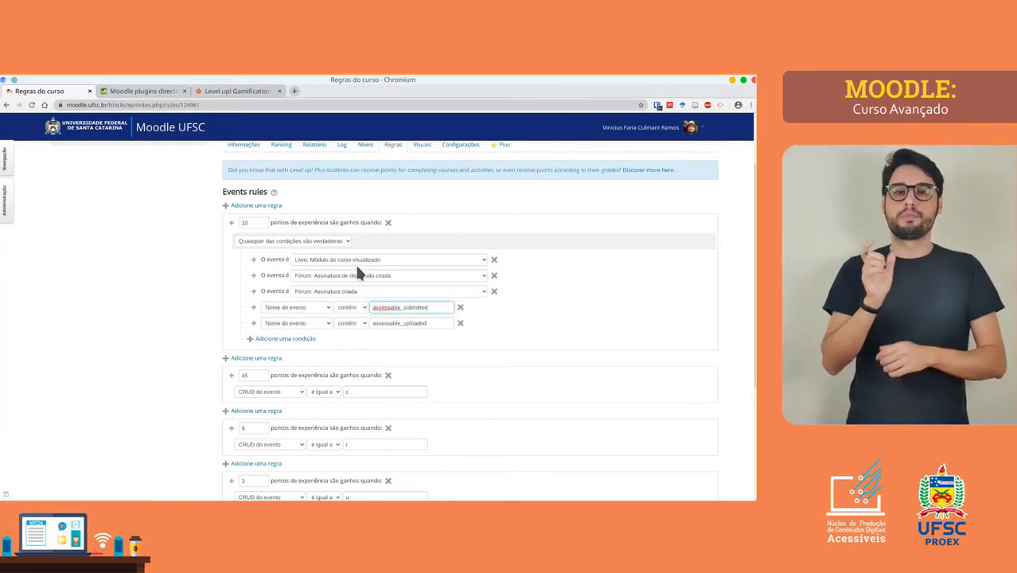
pyautogui.moveTo(372, 307); pyautogui.dragTo(472, 301)
pyautogui.write('vis')
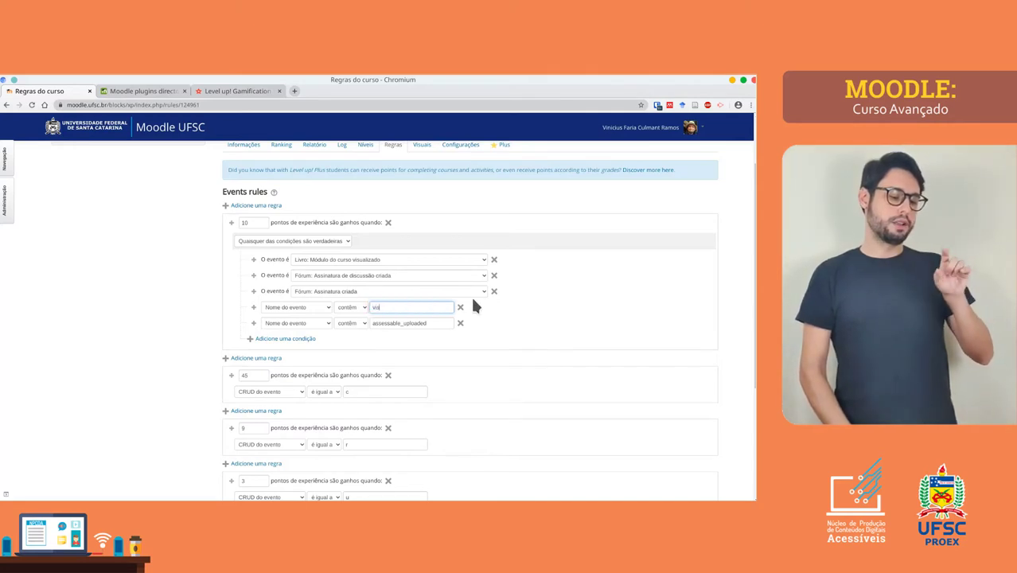
pyautogui.write('ualizado')
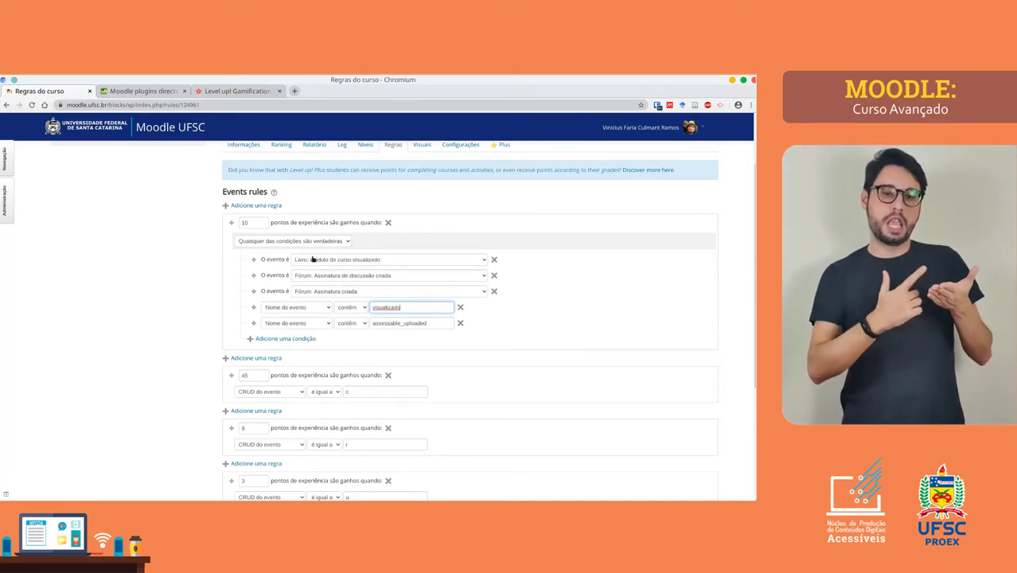
# - Examine the events available for the first rule's first two conditions, including the Livro, Chat, Escolha, Base de dados, Pesquisa, Pasta and Fórum groups
pyautogui.click(313, 261)
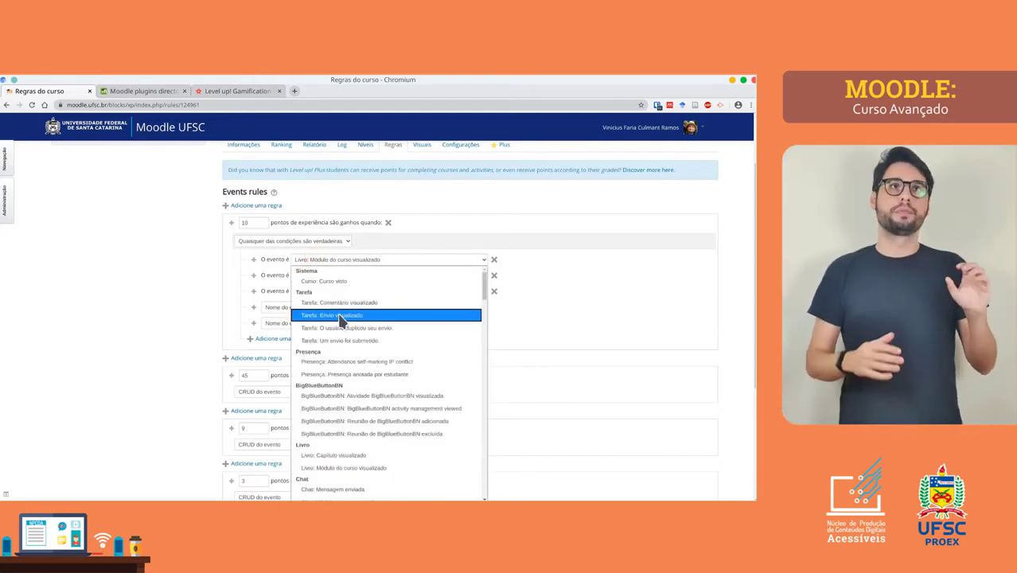
pyautogui.scroll(-3, 375, 317)
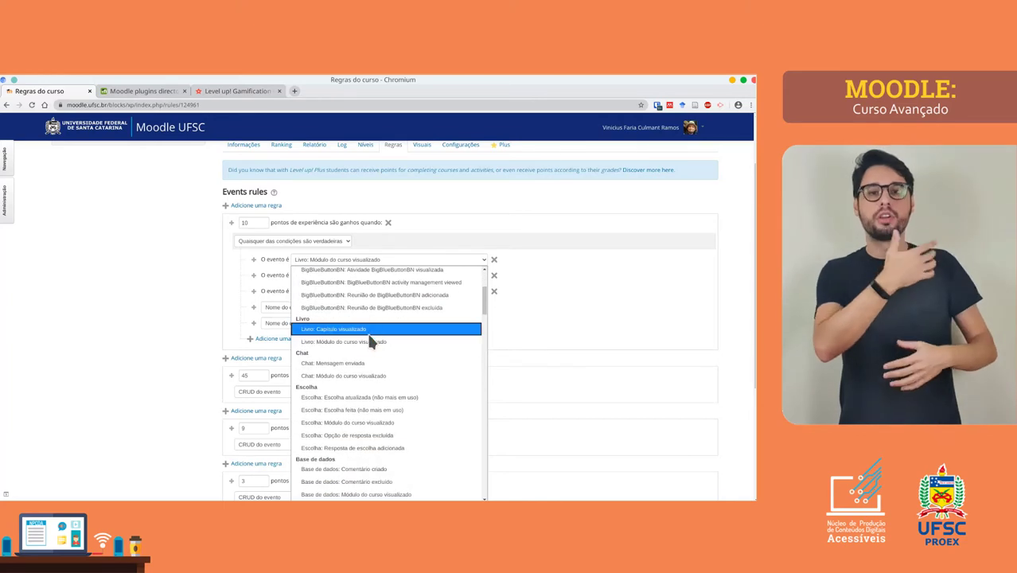
pyautogui.scroll(-1, 342, 354)
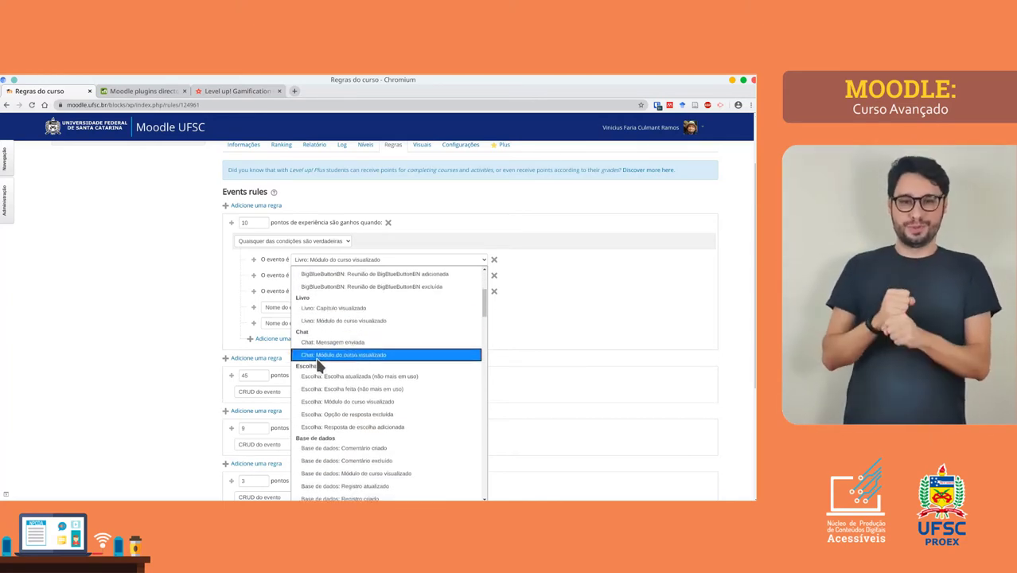
pyautogui.scroll(2, 380, 358)
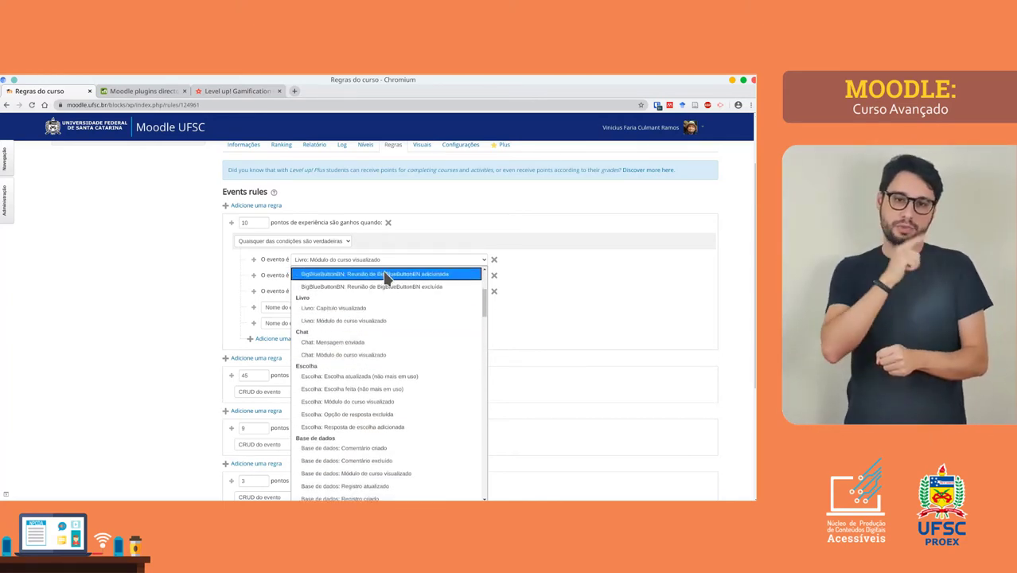
pyautogui.click(552, 268)
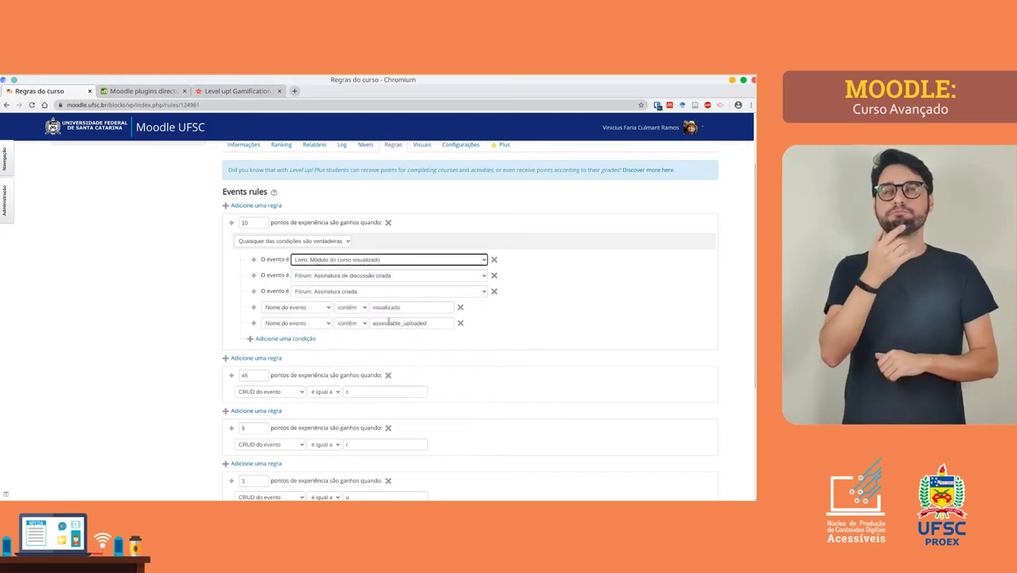
pyautogui.click(384, 275)
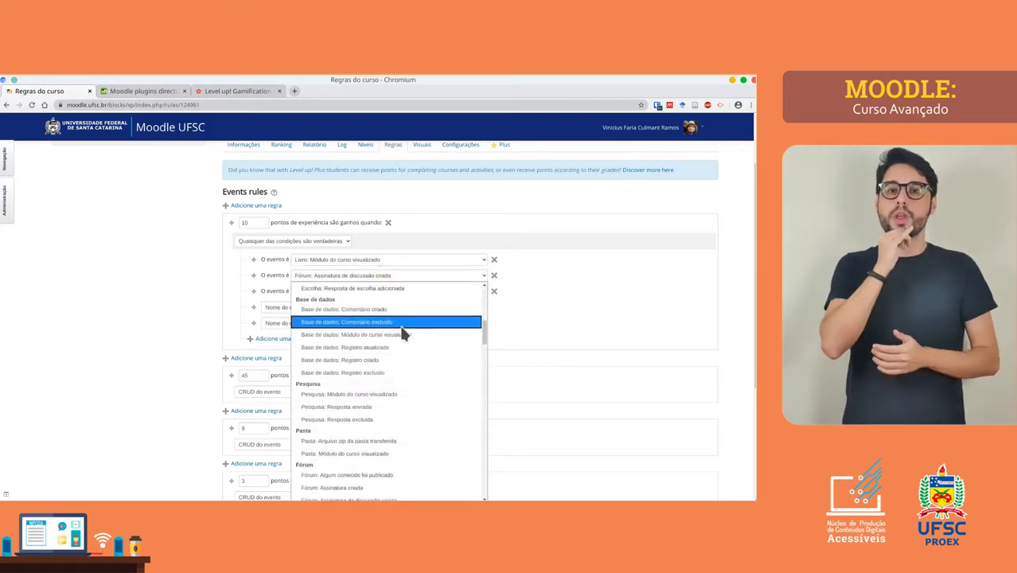
pyautogui.scroll(-1, 407, 344)
pyautogui.scroll(-3, 407, 344)
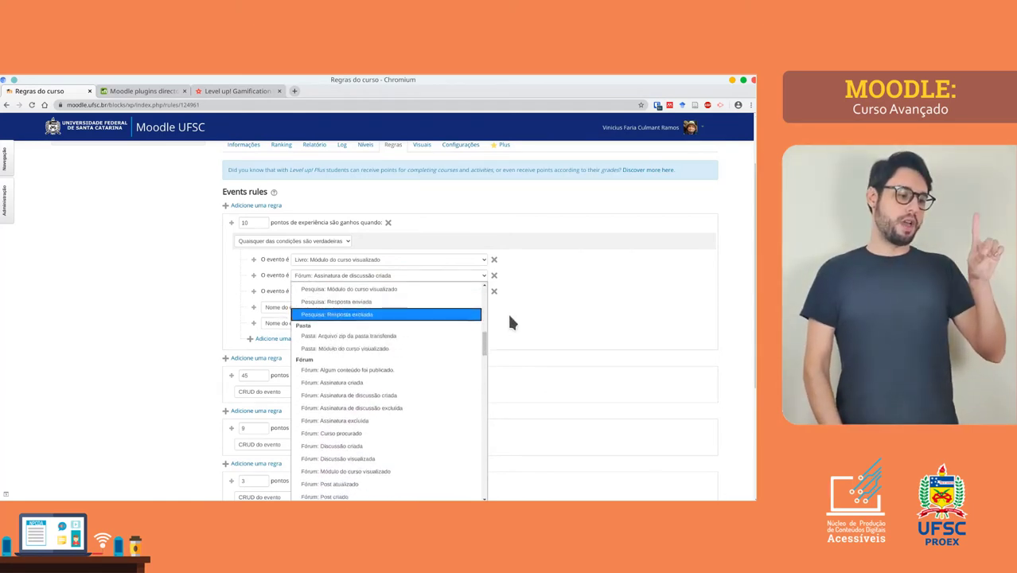
pyautogui.click(507, 311)
# - Replace the "assessable_uploaded" text in the first rule's last "Nome do evento contém" condition with "enviada"
pyautogui.doubleClick(396, 322)
pyautogui.write('enviado')
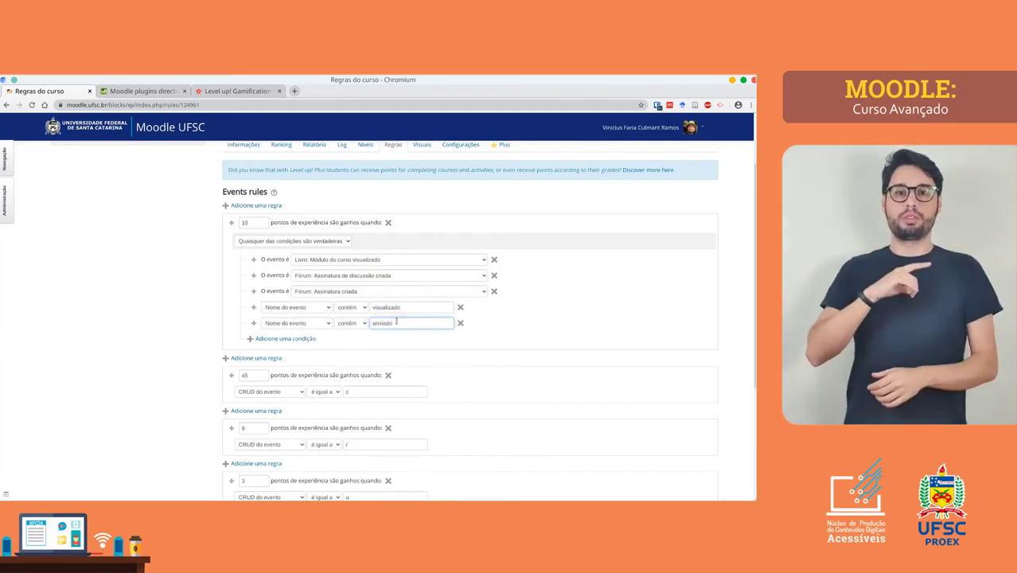
pyautogui.press('BackSpace')
pyautogui.write('ada')
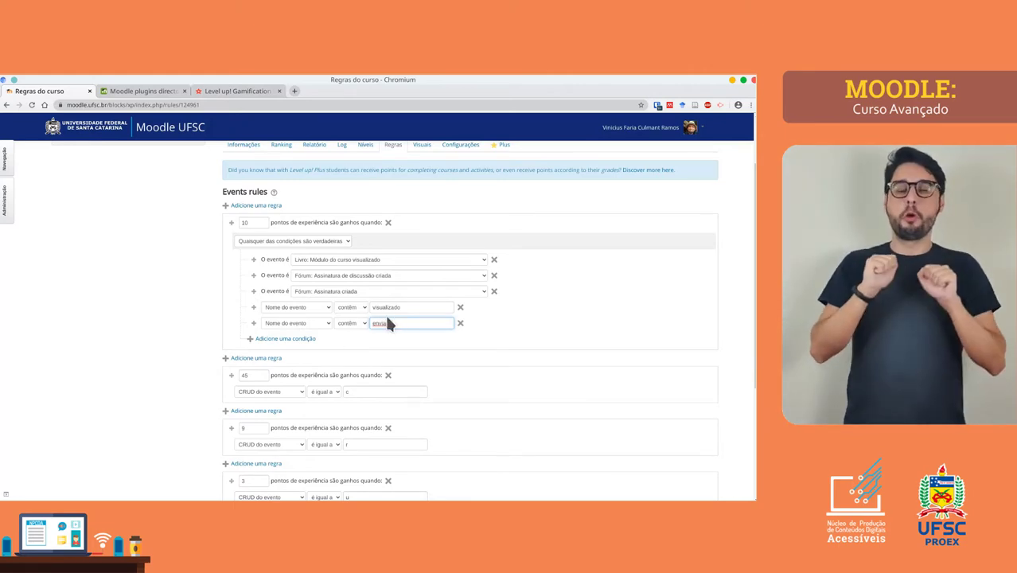
pyautogui.click(304, 340)
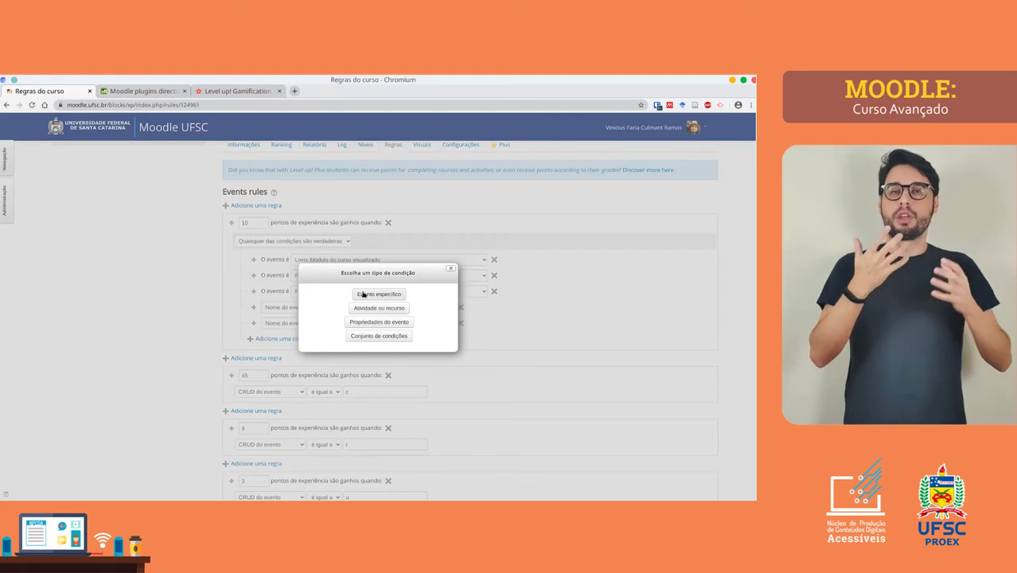
pyautogui.click(363, 294)
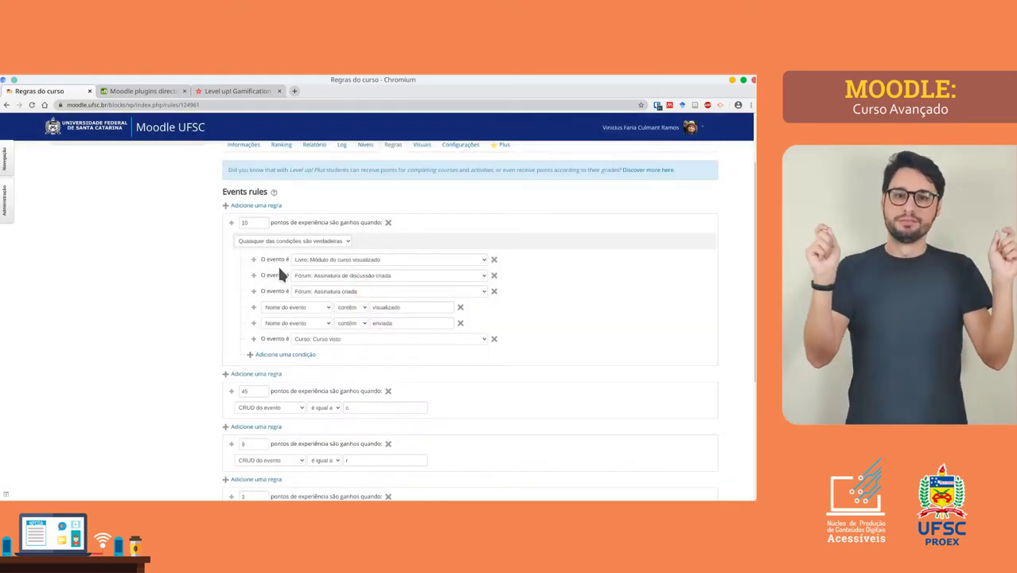
pyautogui.click(494, 339)
# - Add an "Atividade ou recurso" condition to the first rule and choose "Arithmetic quiz example - addition" as its activity
pyautogui.click(287, 339)
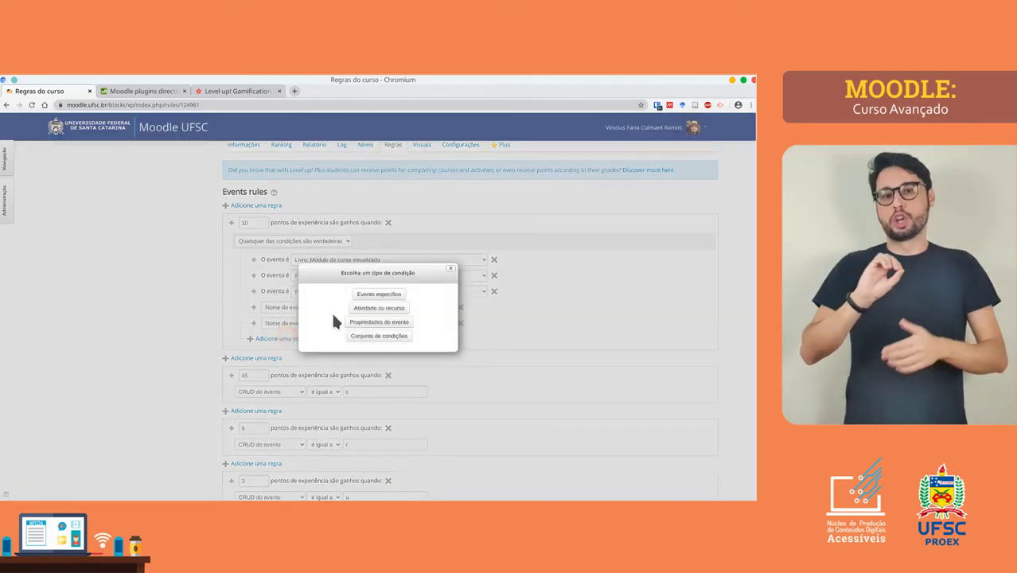
pyautogui.click(364, 308)
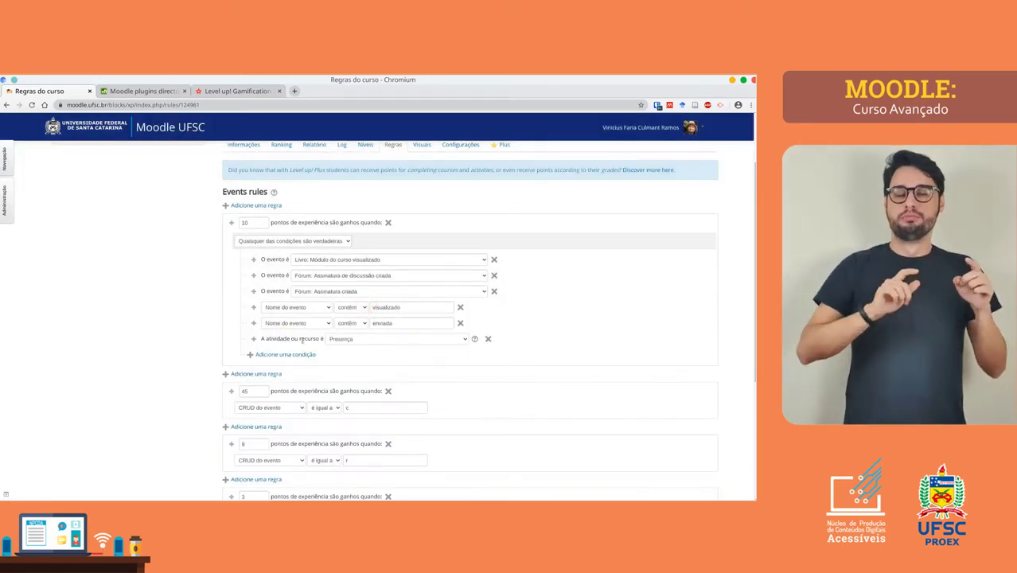
pyautogui.click(343, 341)
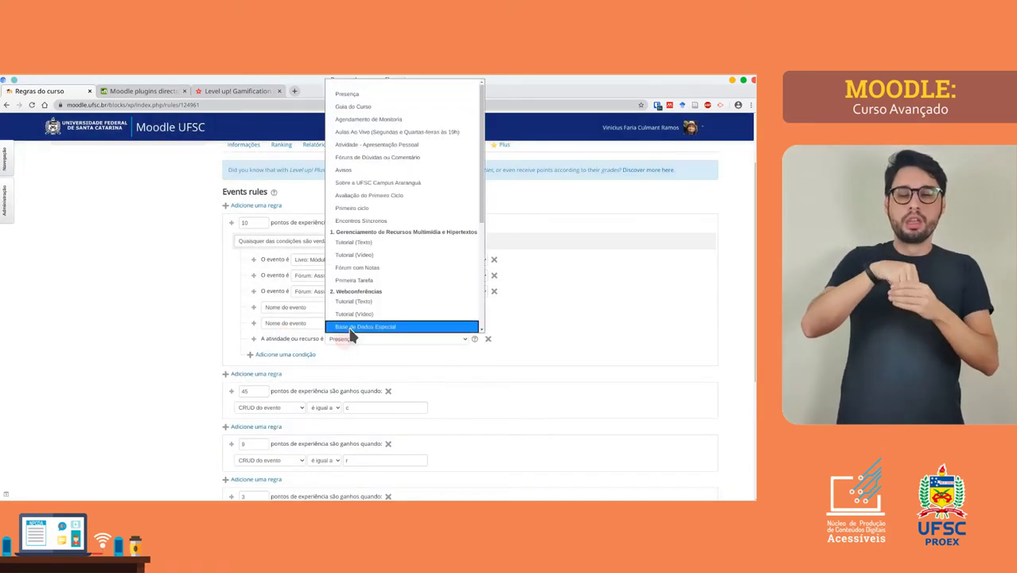
pyautogui.scroll(-5, 367, 256)
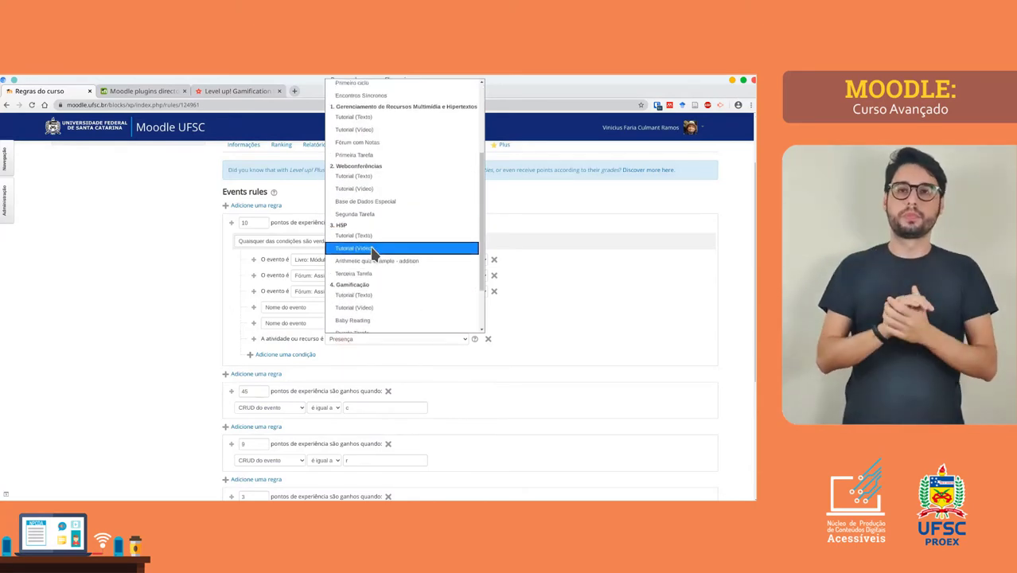
pyautogui.scroll(5, 377, 304)
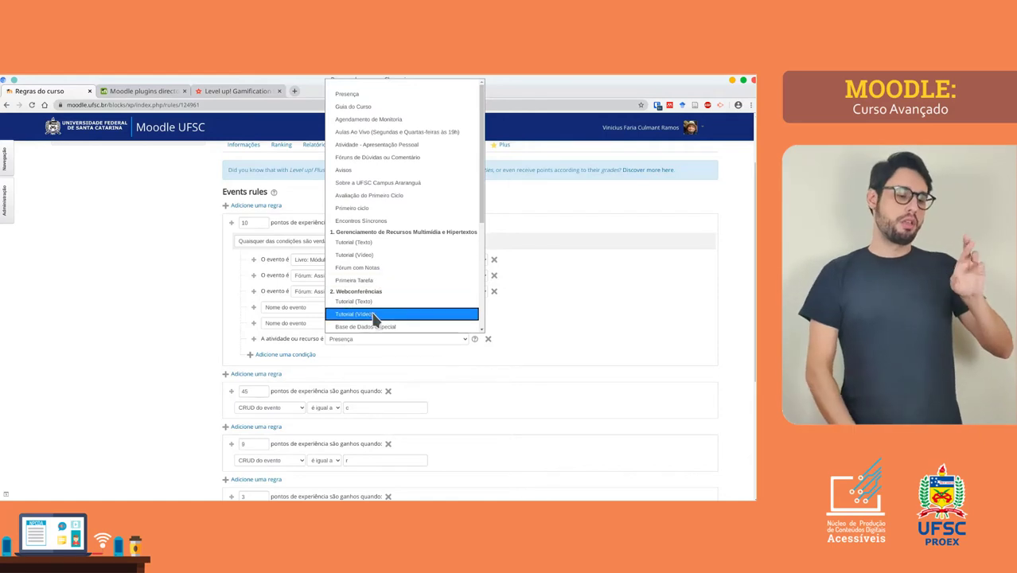
pyautogui.scroll(-1, 352, 326)
pyautogui.scroll(1, 373, 274)
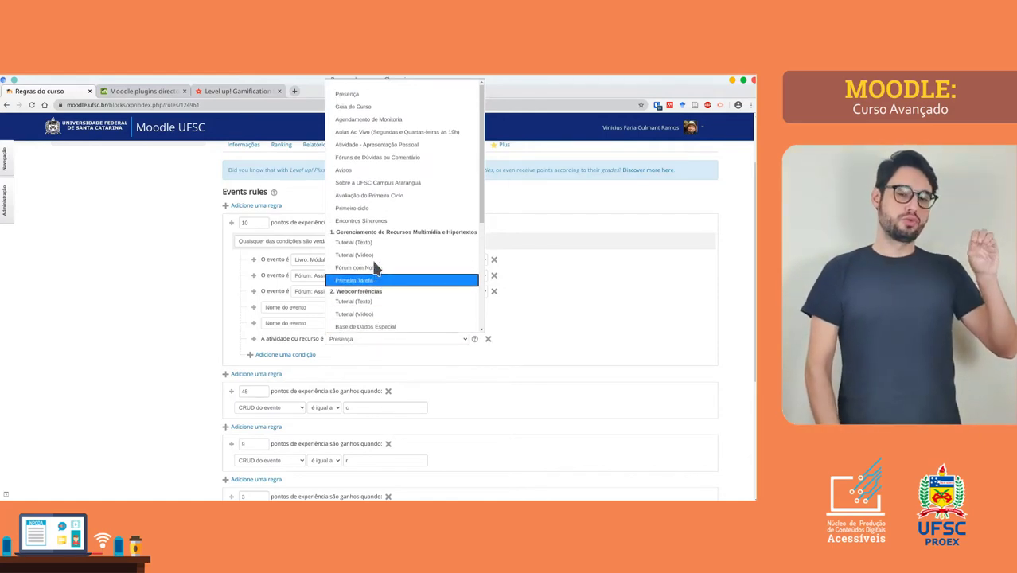
pyautogui.scroll(-5, 377, 269)
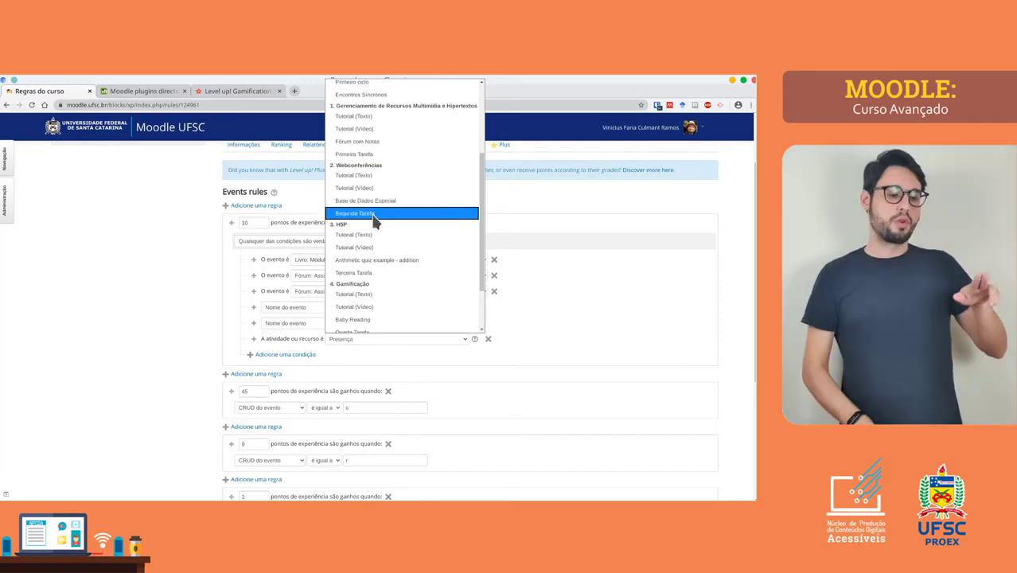
pyautogui.scroll(-2, 379, 218)
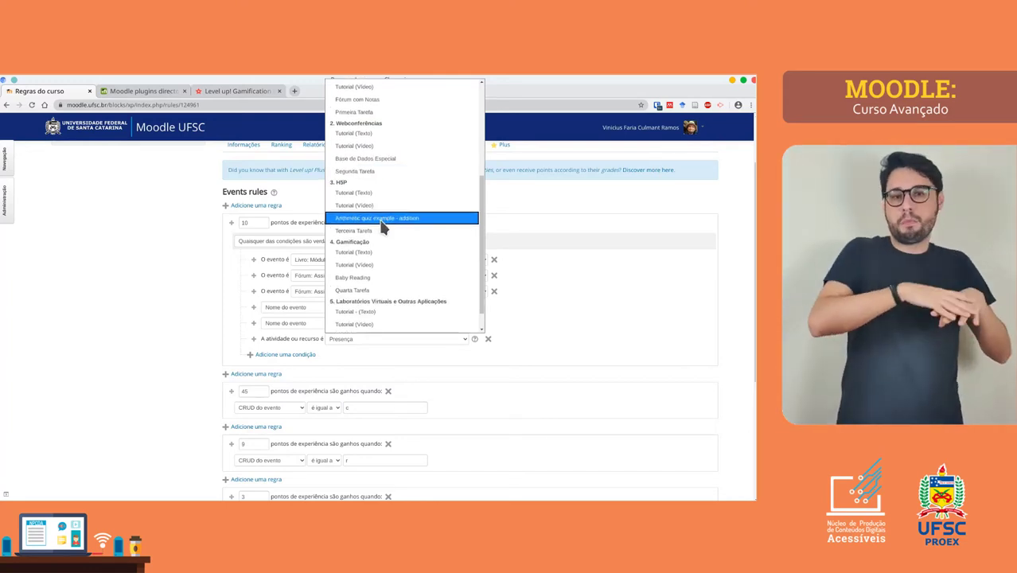
pyautogui.click(381, 220)
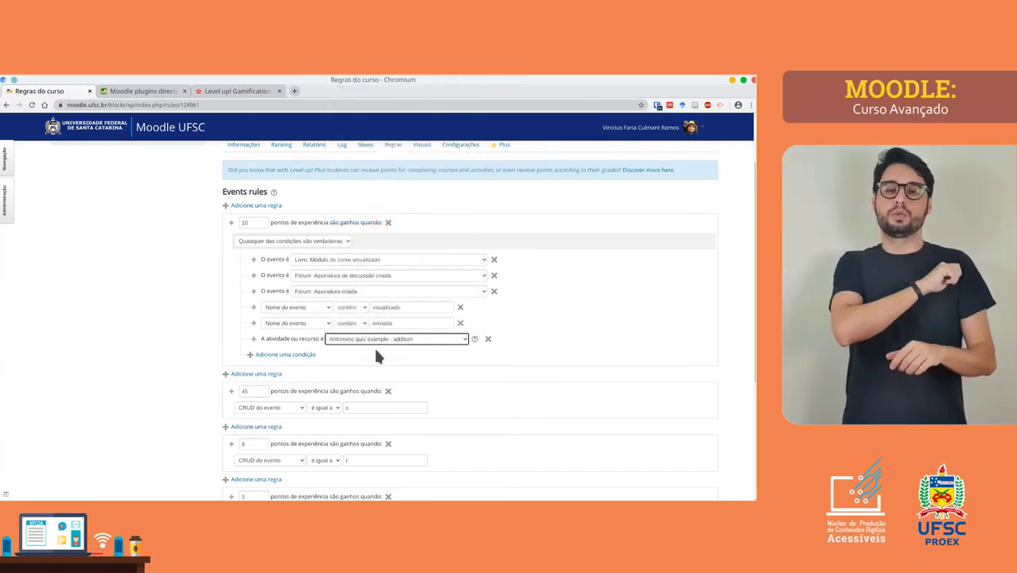
pyautogui.click(298, 355)
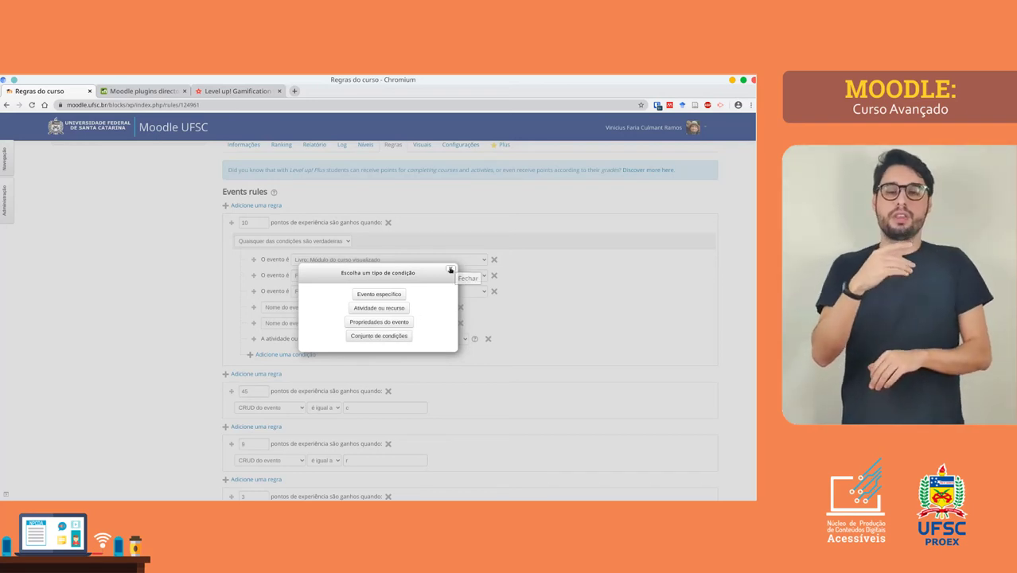
pyautogui.click(450, 269)
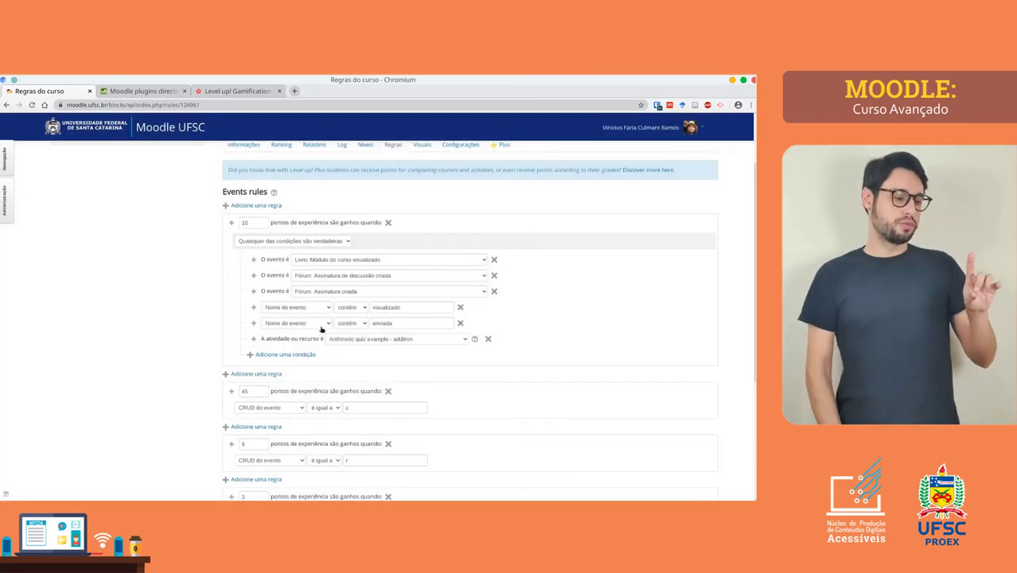
# - Add a new rule below the first one, worth 50 experience points when "TODAS as condições são verdadeiras"
pyautogui.click(264, 374)
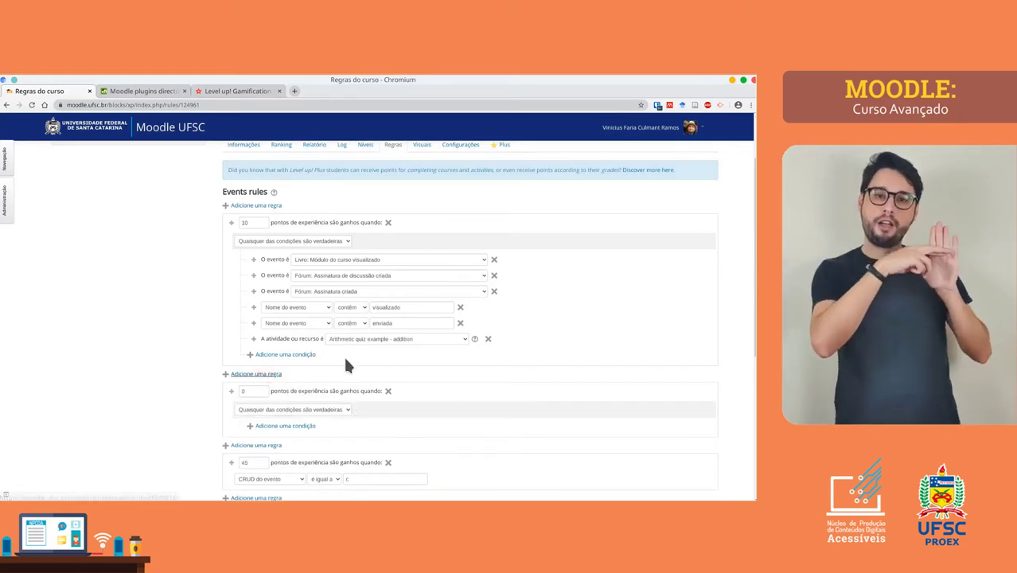
pyautogui.scroll(-1, 303, 354)
pyautogui.doubleClick(253, 349)
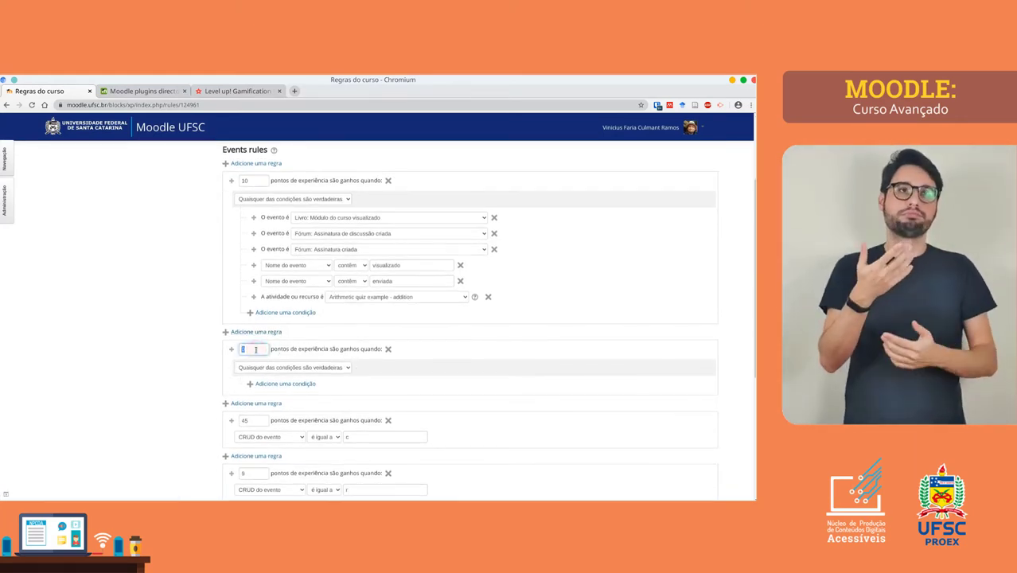
pyautogui.click(294, 368)
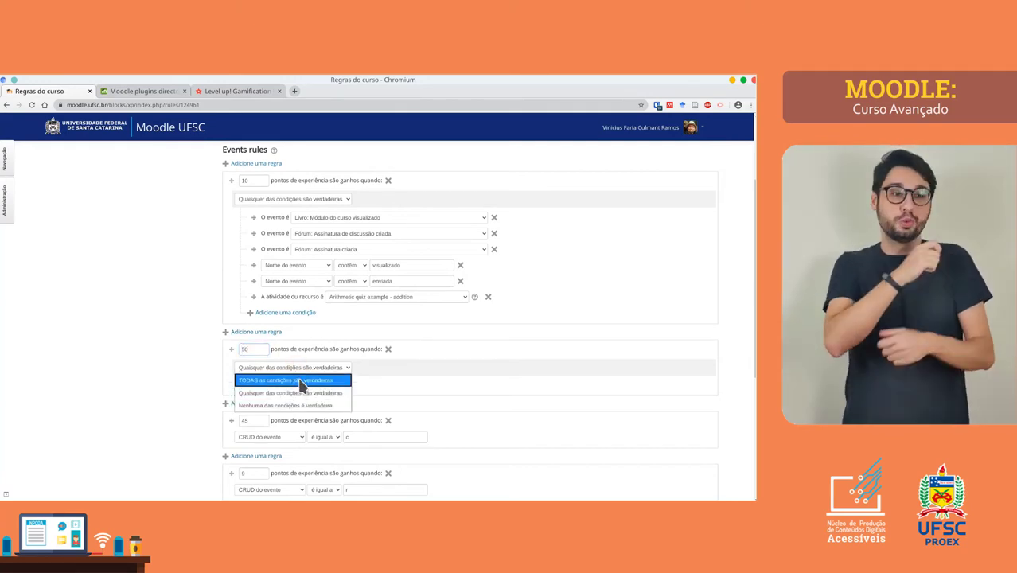
pyautogui.click(301, 380)
# - Add an "Evento específico" condition to the 50-point rule and select "Livro: Capítulo visualizado" as its event
pyautogui.scroll(-3, 442, 341)
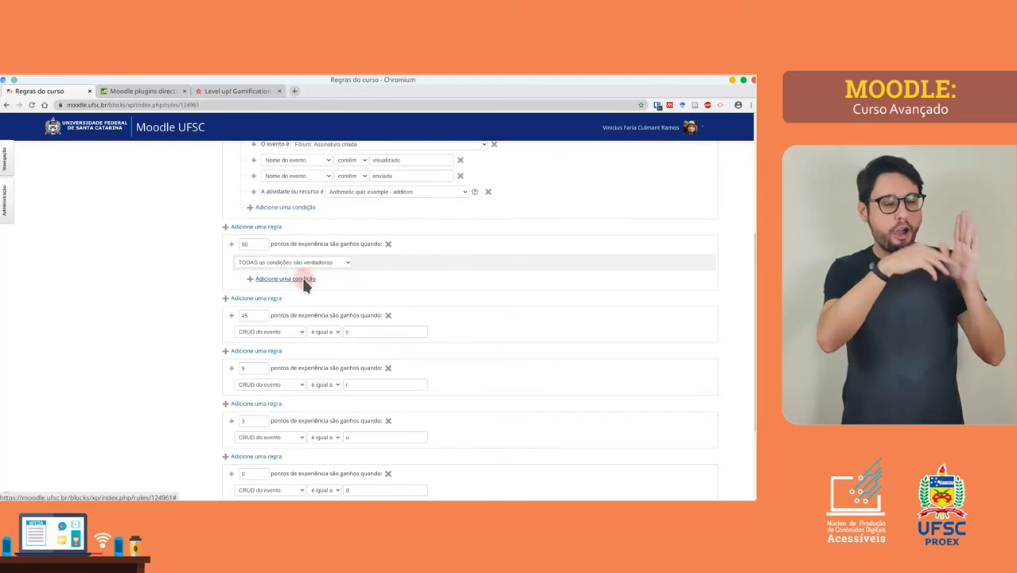
pyautogui.click(304, 280)
pyautogui.click(390, 293)
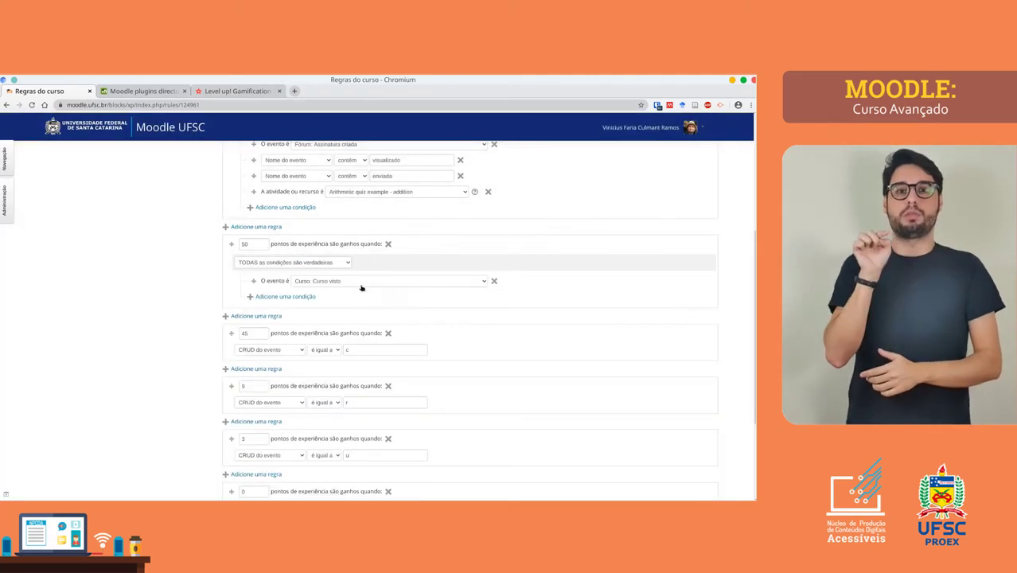
pyautogui.click(362, 285)
pyautogui.scroll(-1, 503, 320)
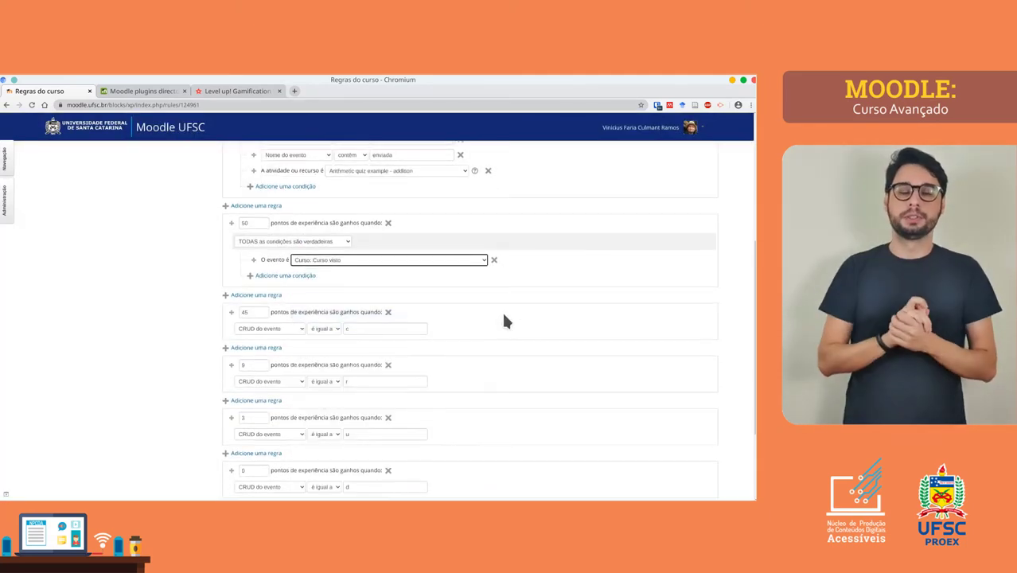
pyautogui.click(367, 261)
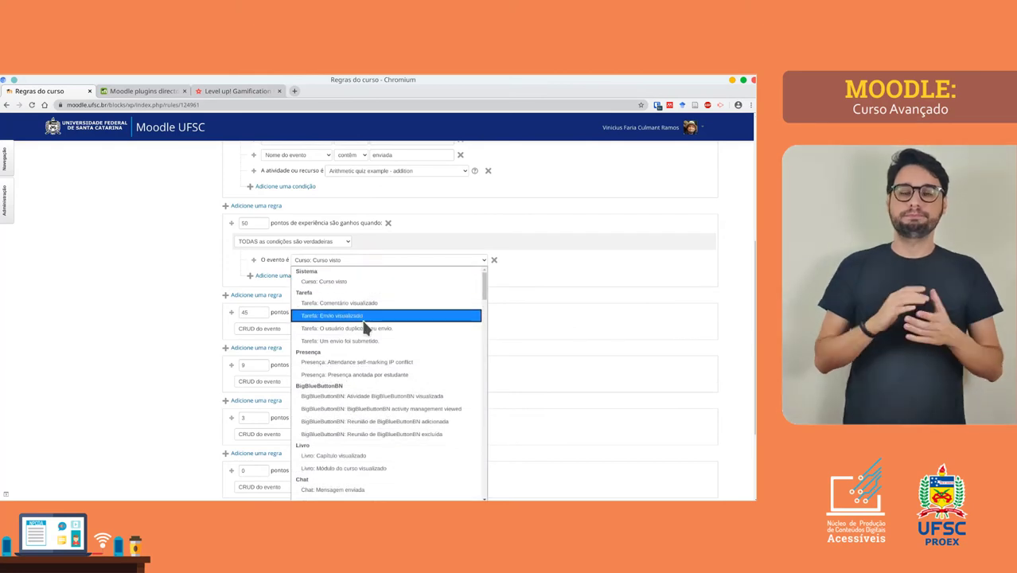
pyautogui.scroll(-3, 370, 312)
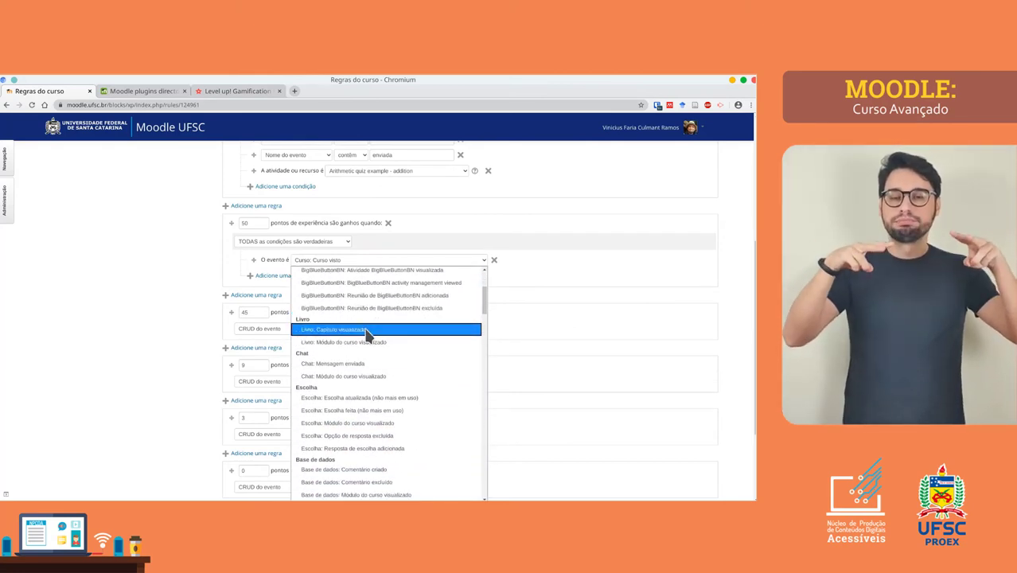
pyautogui.scroll(-1, 363, 326)
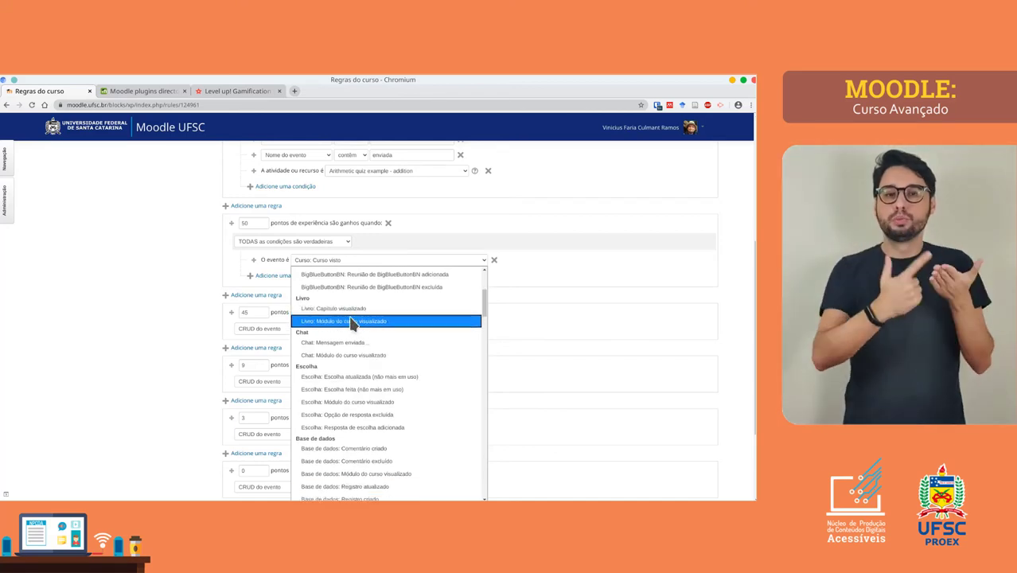
pyautogui.click(347, 311)
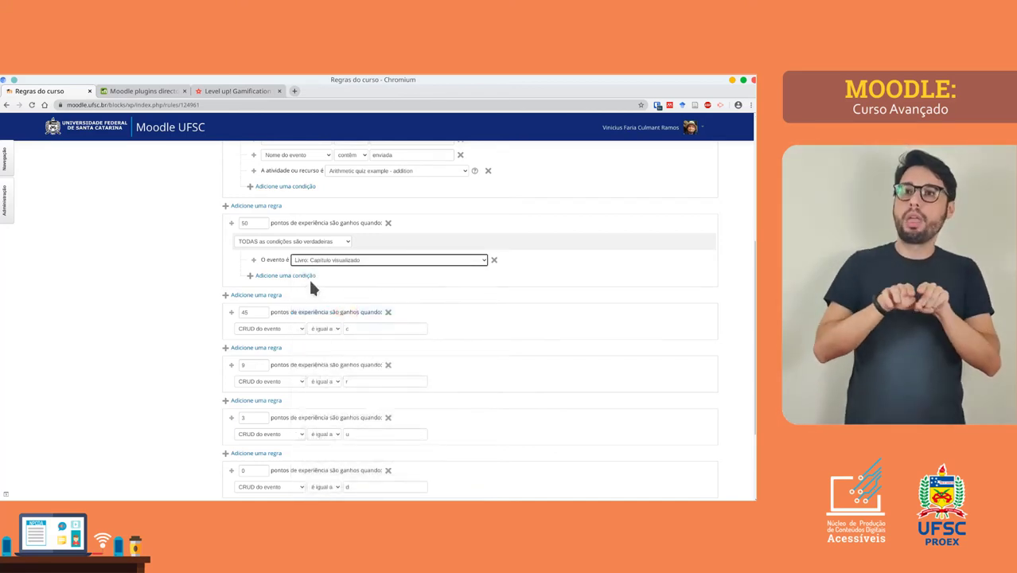
# - Add an "Atividade ou recurso" condition to the 50-point rule and choose "Primeira Tarefa" as its activity
pyautogui.click(286, 276)
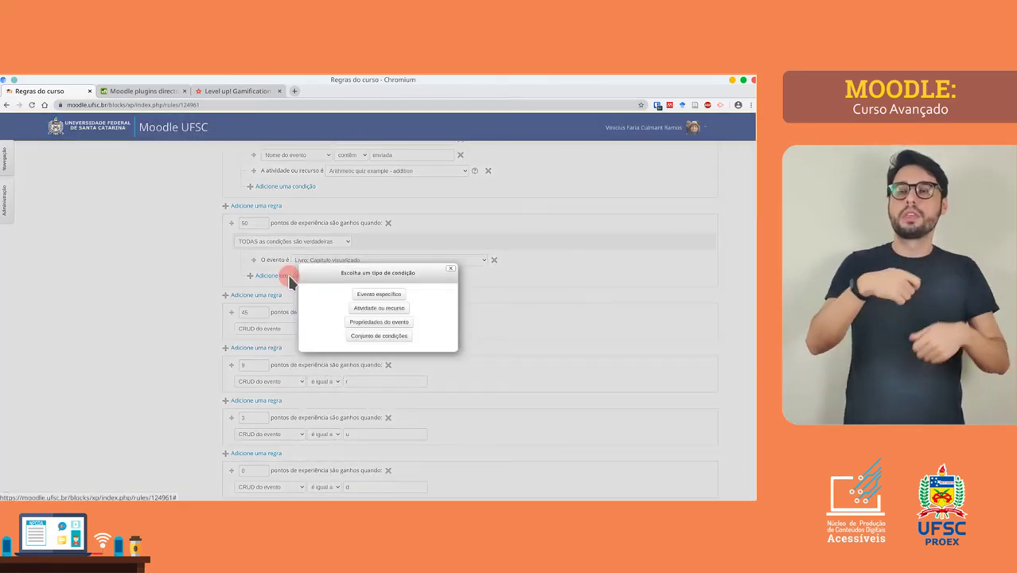
pyautogui.click(380, 308)
pyautogui.click(346, 276)
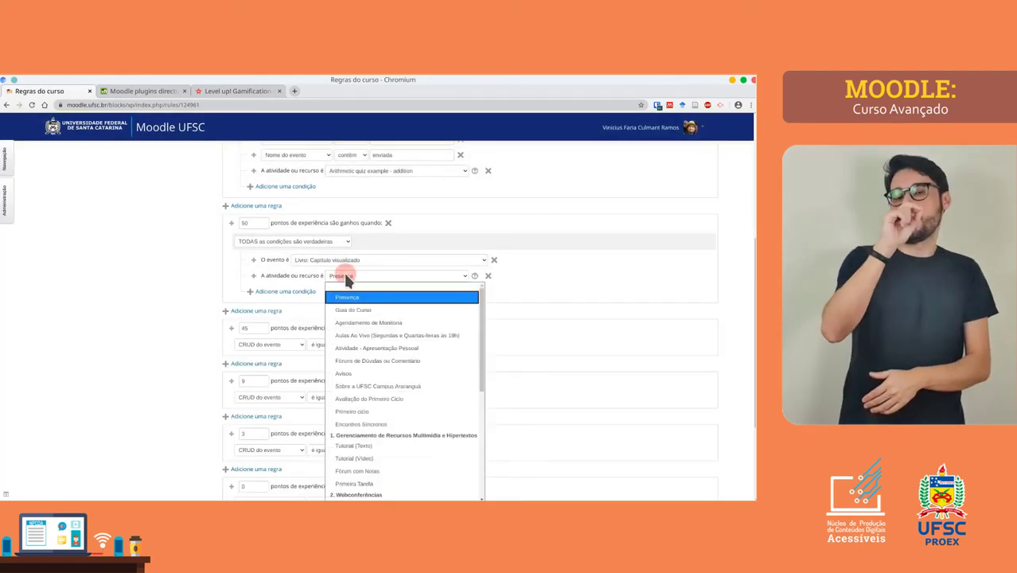
pyautogui.scroll(-3, 404, 343)
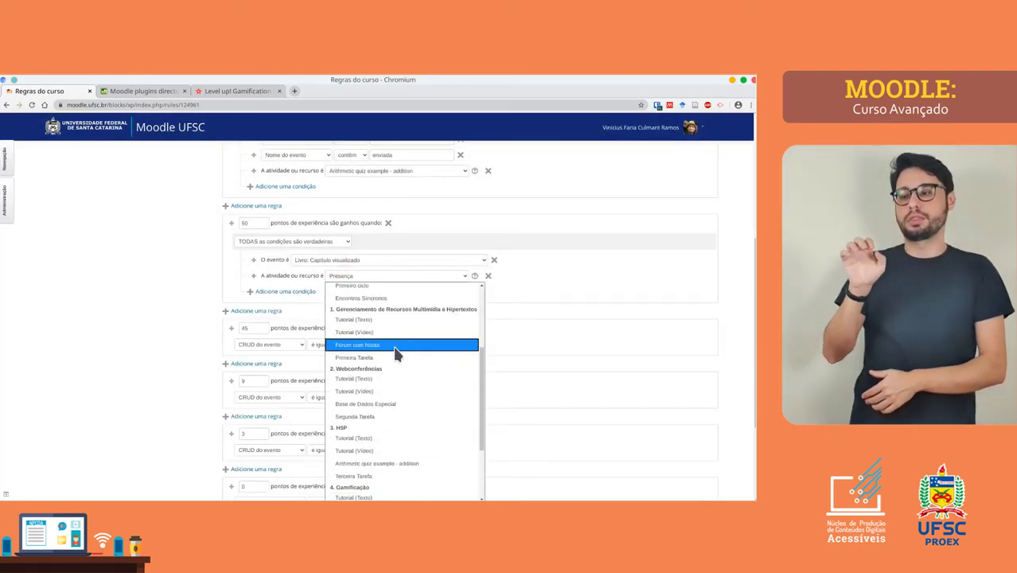
pyautogui.click(387, 360)
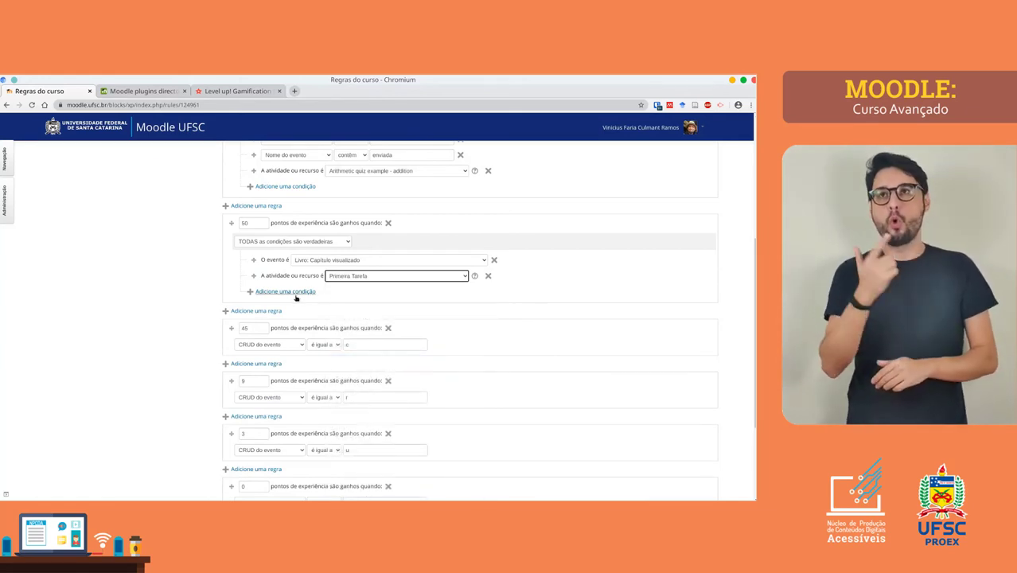
# - Add another rule below the 50-point one, also worth 50 experience points when "TODAS as condições são verdadeiras"
pyautogui.click(269, 313)
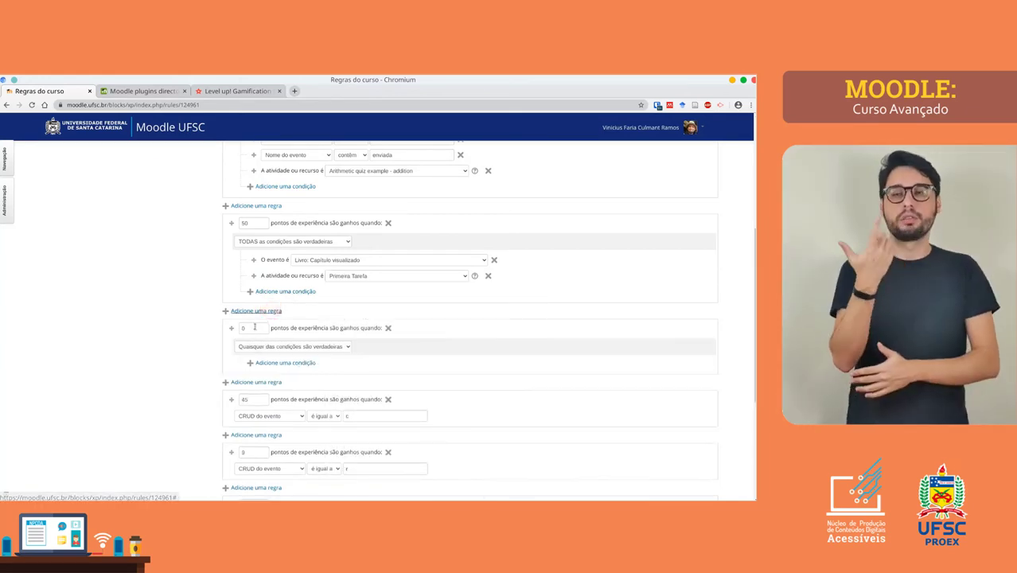
pyautogui.write('50')
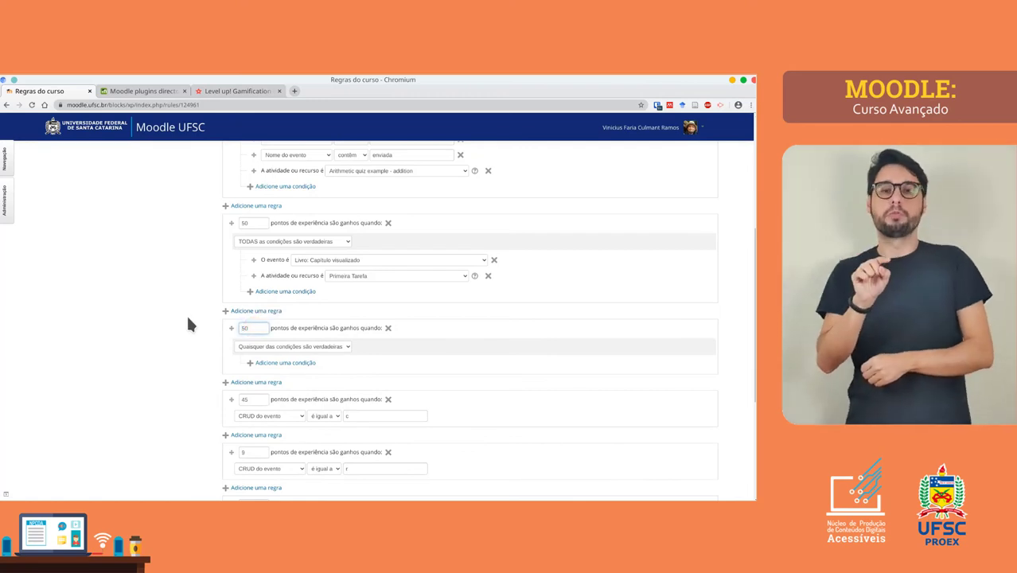
pyautogui.click(293, 347)
pyautogui.click(285, 359)
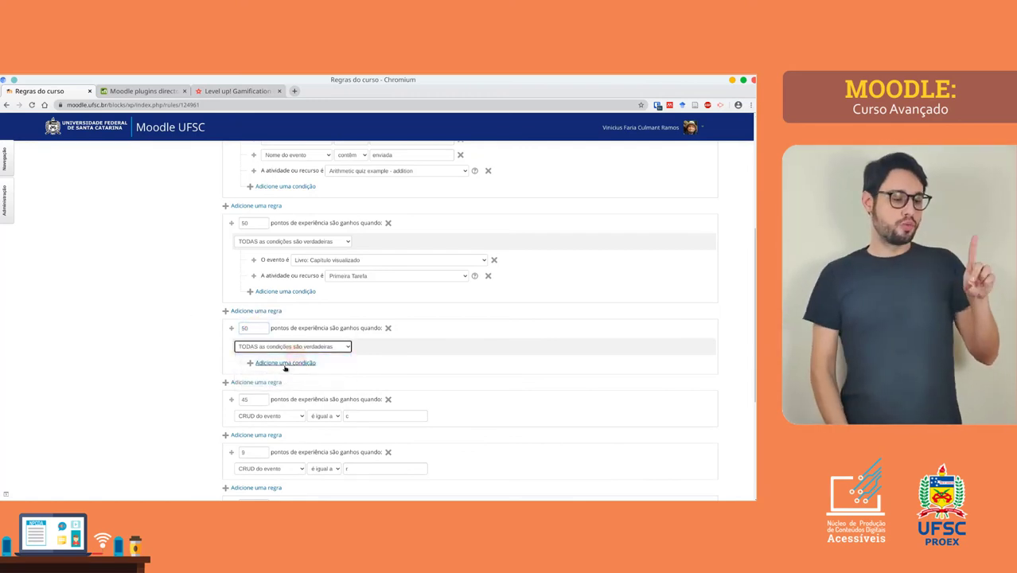
# - Add an "Atividade ou recurso" condition to the second 50-point rule and choose "Segunda Tarefa" as its activity
pyautogui.click(284, 363)
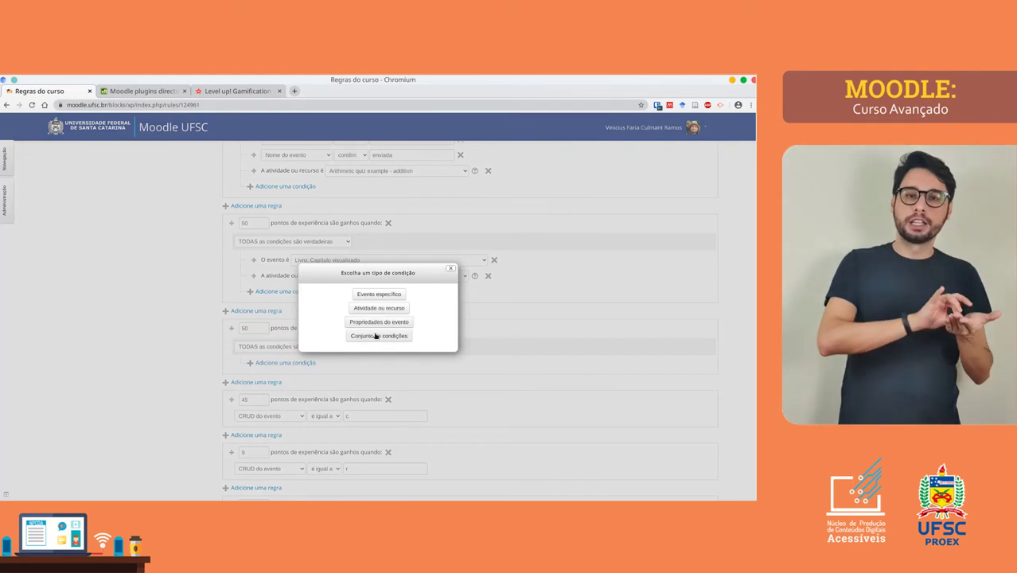
pyautogui.click(379, 308)
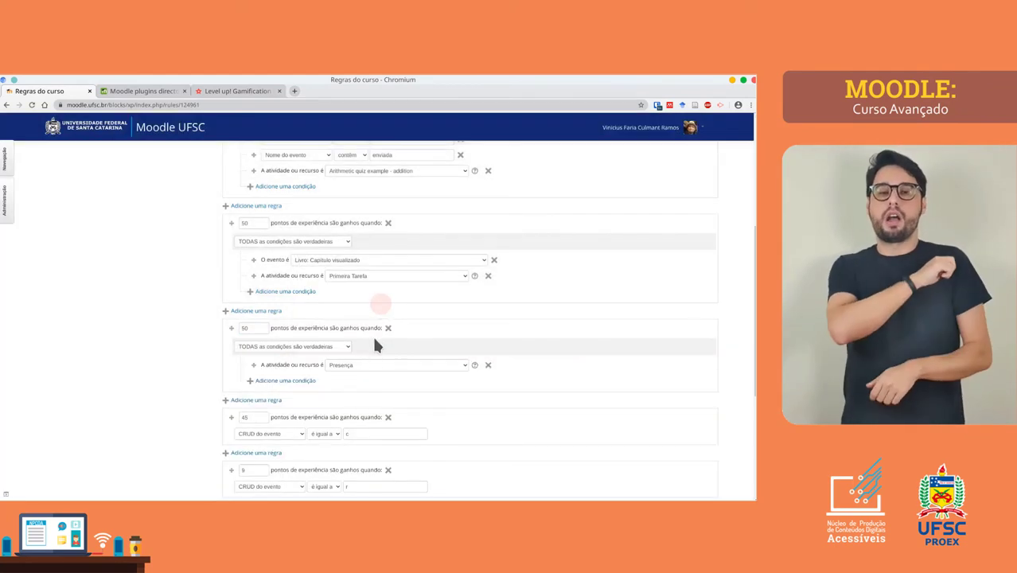
pyautogui.click(393, 364)
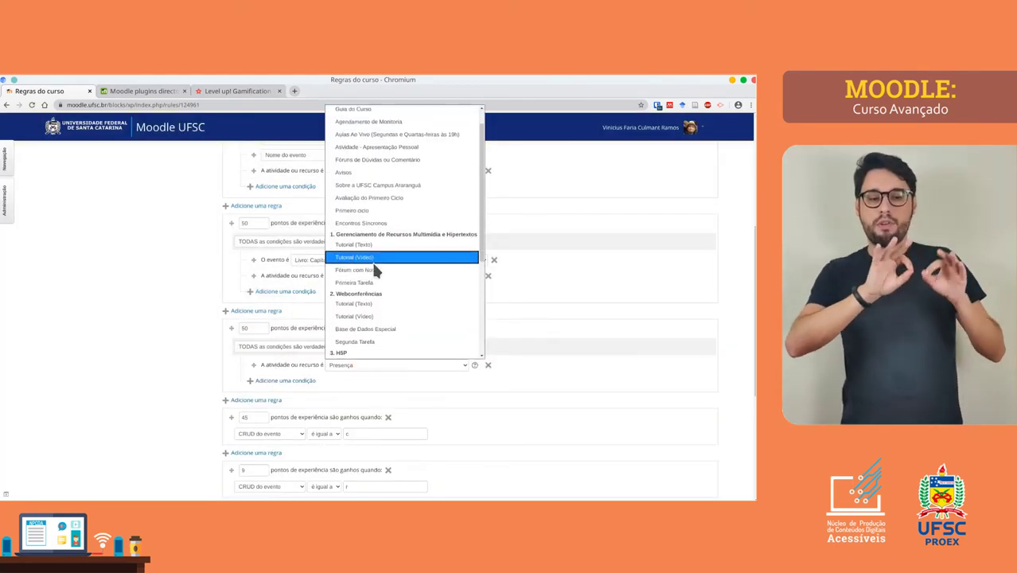
pyautogui.scroll(-2, 374, 294)
pyautogui.click(368, 323)
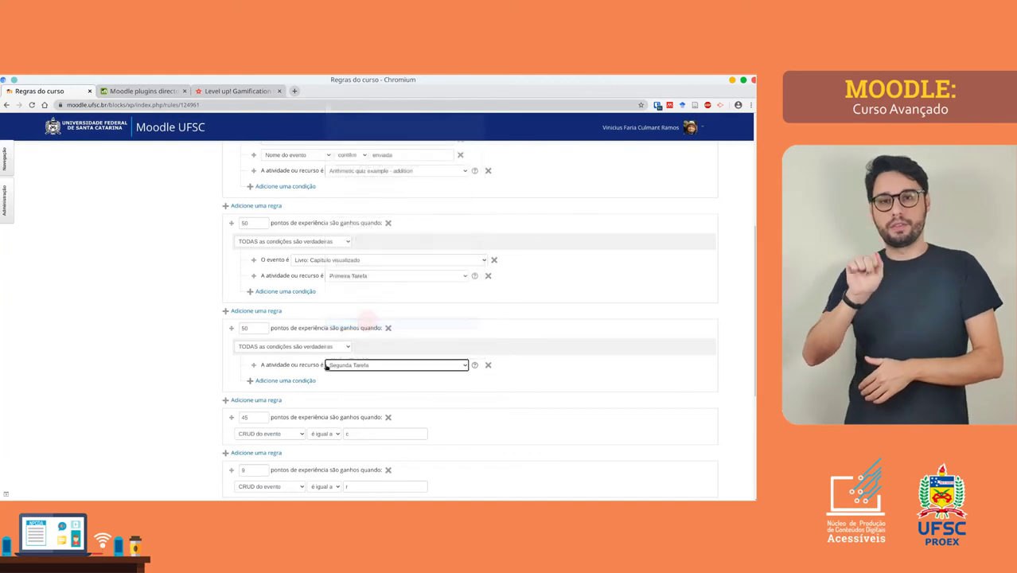
# - Add a second "Atividade ou recurso" condition to the same rule, with "Base de Dados Especial" as its activity
pyautogui.click(302, 380)
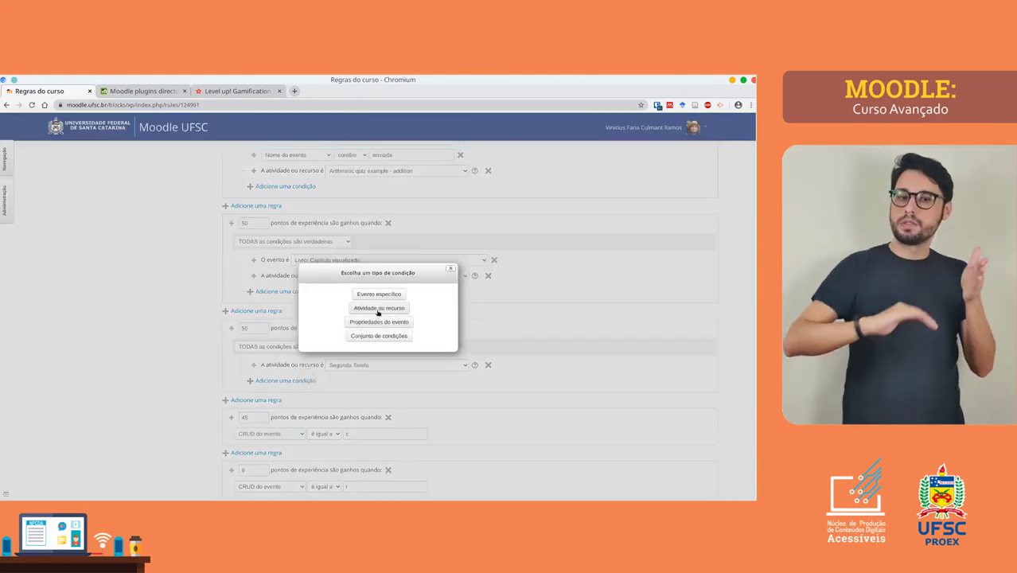
pyautogui.click(379, 309)
pyautogui.click(362, 371)
pyautogui.scroll(-3, 366, 318)
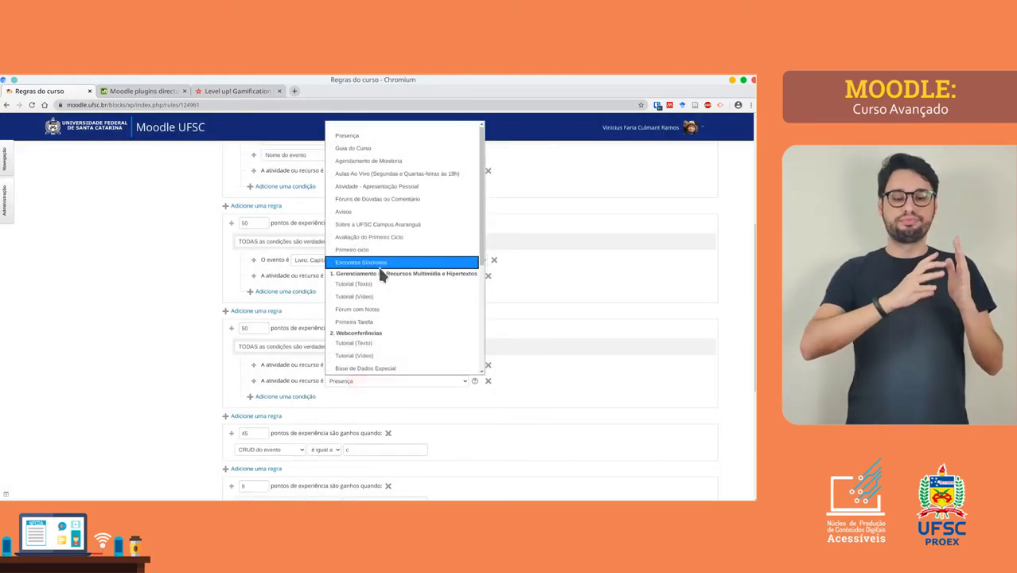
pyautogui.click(377, 329)
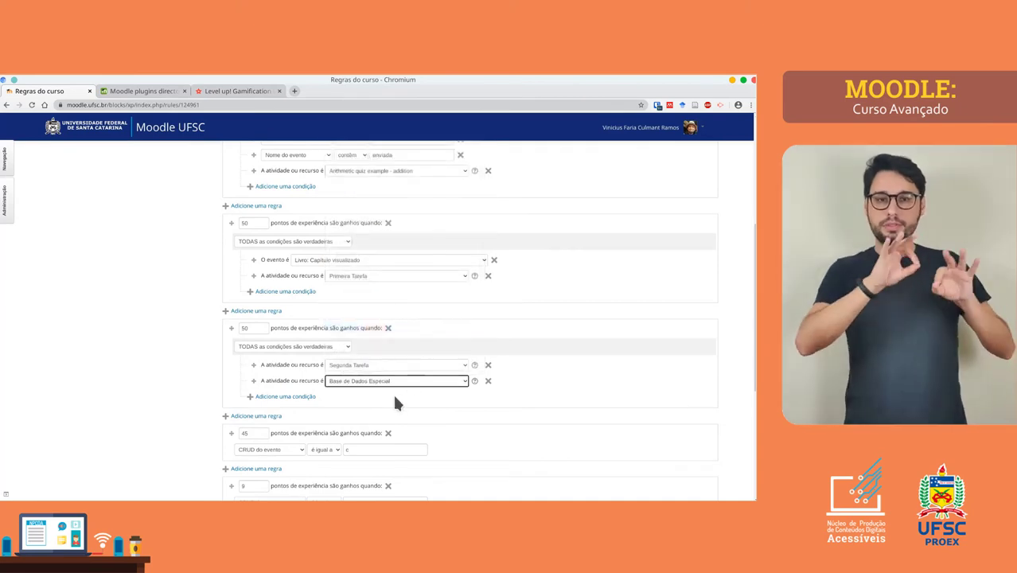
# - Add an "Evento específico" condition to the second 50-point rule and select "Base de dados: Comentário criado" as its event
pyautogui.click(307, 397)
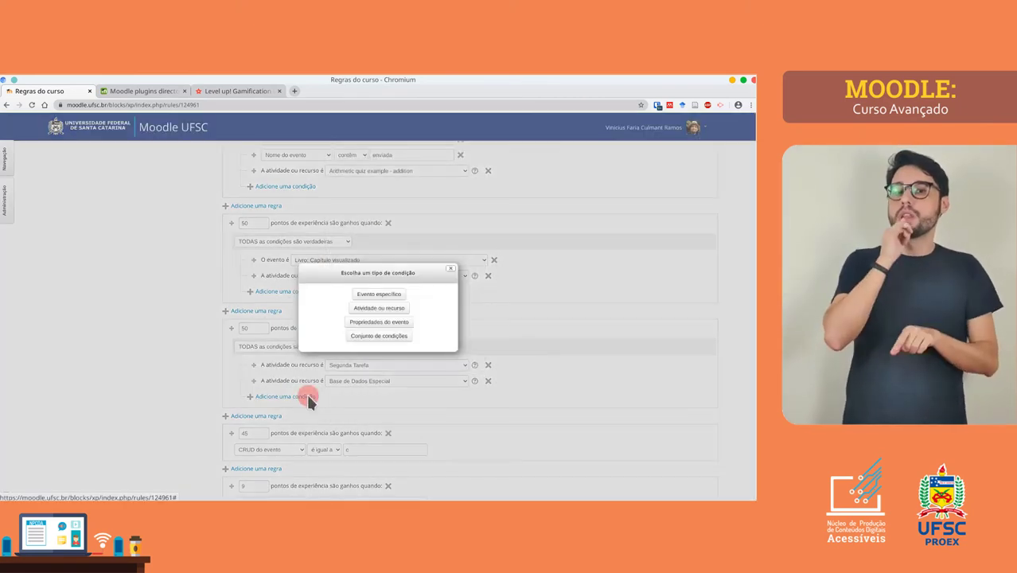
pyautogui.click(391, 292)
pyautogui.click(356, 398)
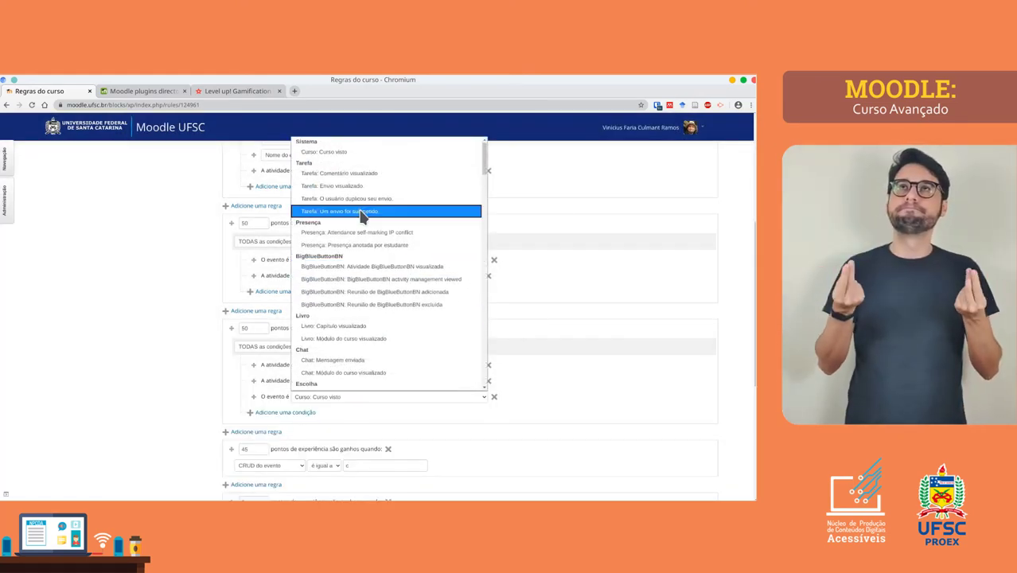
pyautogui.scroll(-5, 358, 207)
pyautogui.scroll(3, 356, 239)
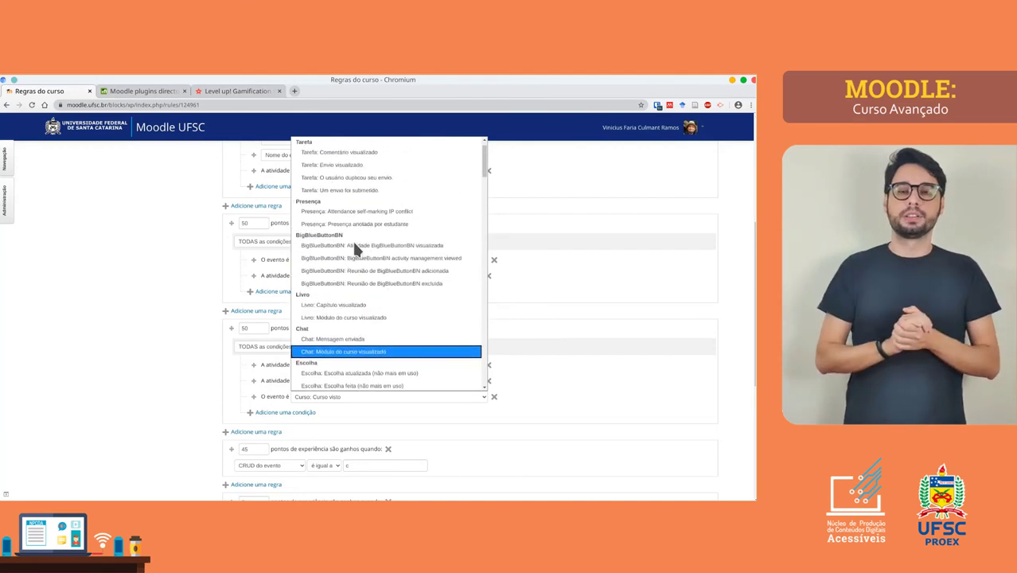
pyautogui.scroll(-5, 353, 240)
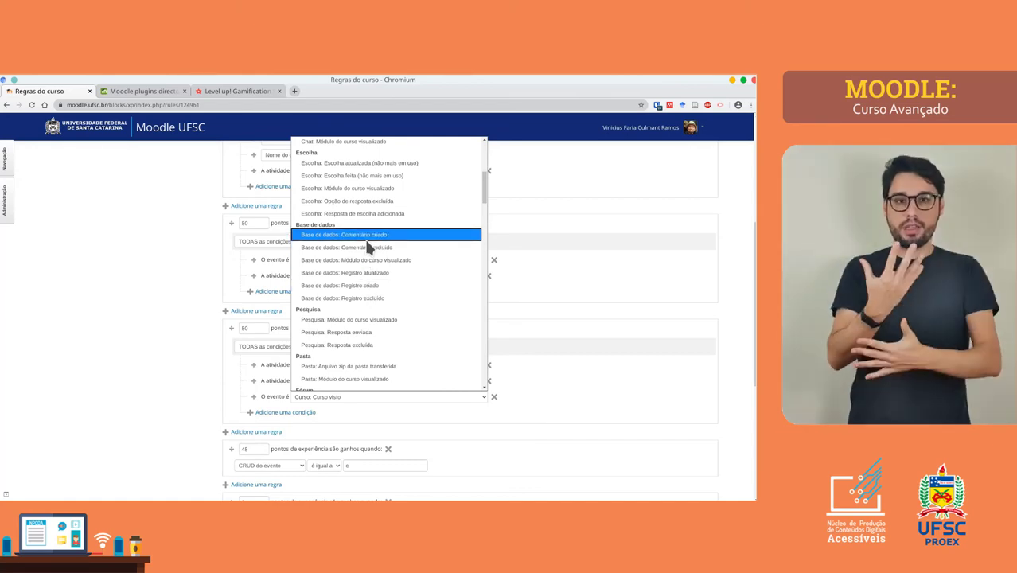
pyautogui.click(364, 236)
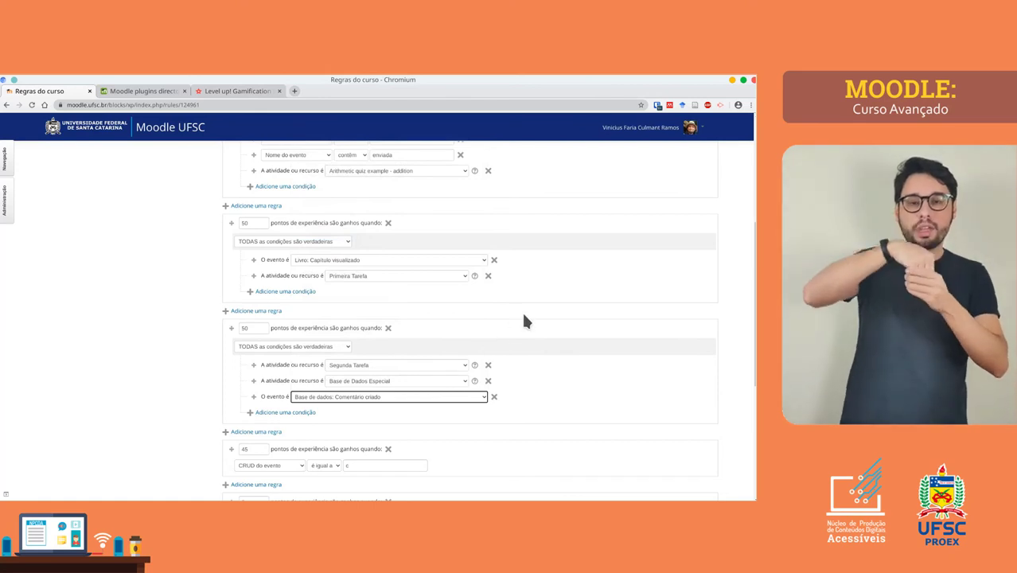
pyautogui.click(205, 362)
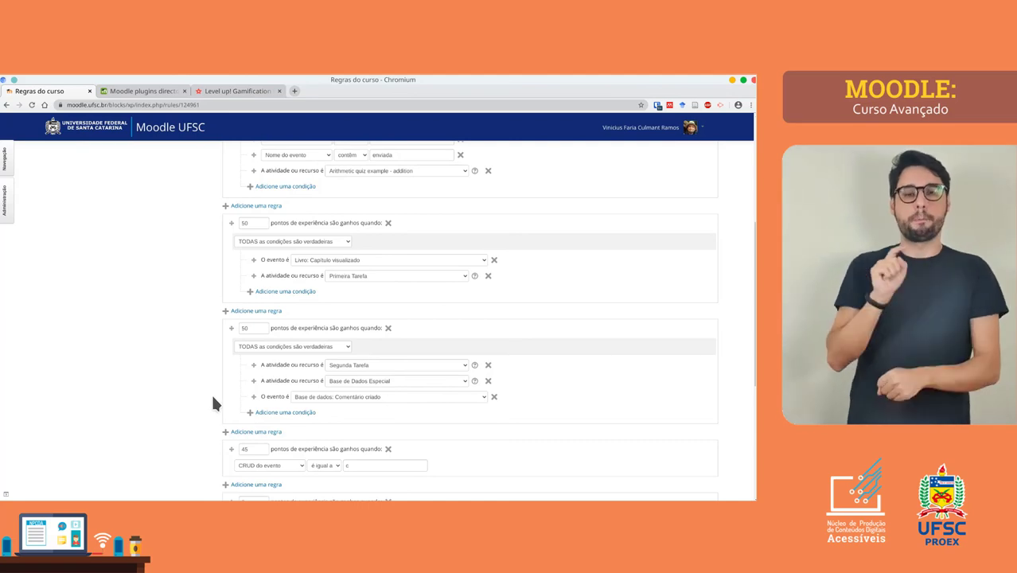
# - Review the configured event rules up to the first one and open the course's Ranking page
pyautogui.scroll(5, 212, 396)
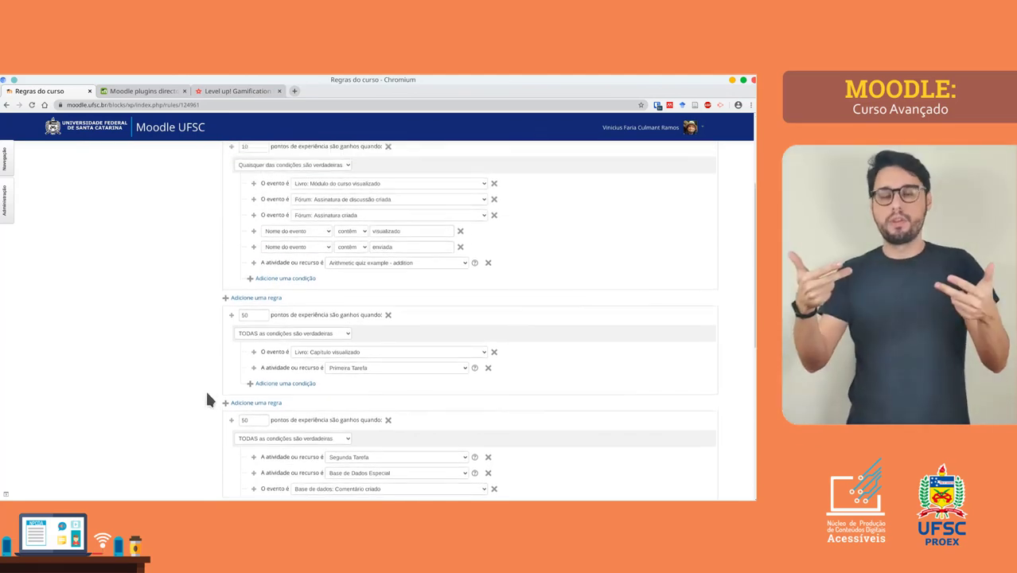
pyautogui.scroll(2, 199, 383)
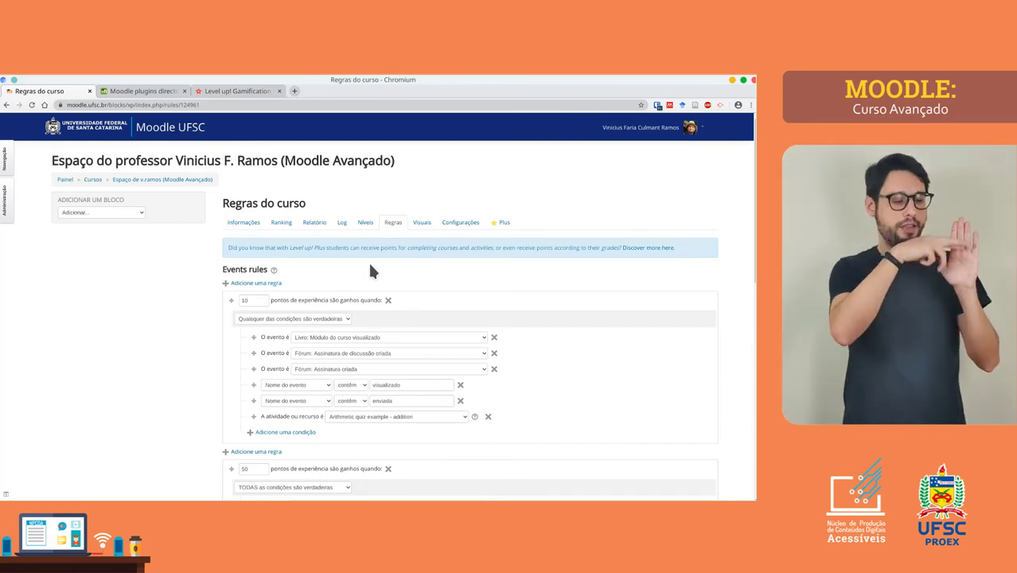
pyautogui.click(280, 224)
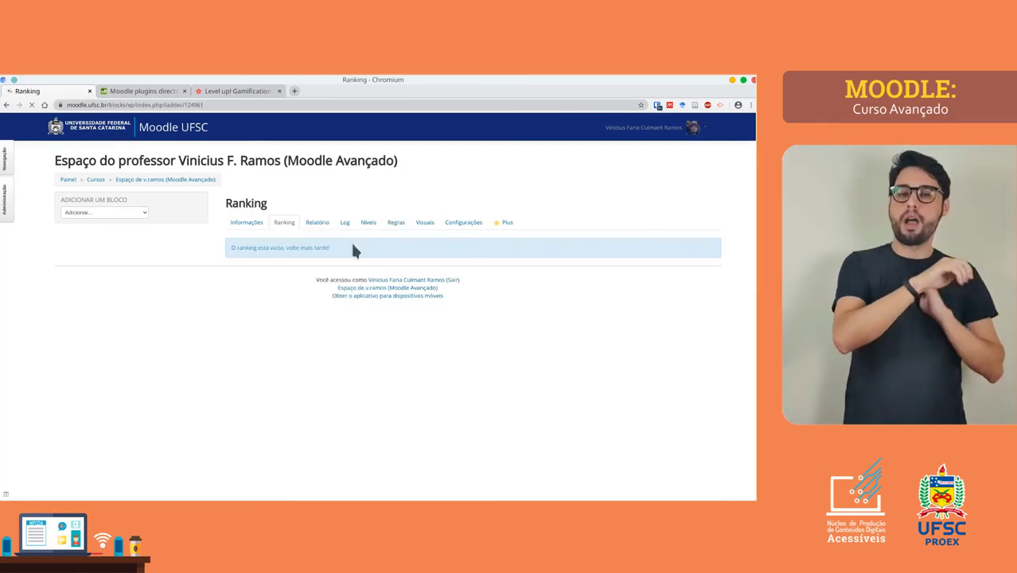